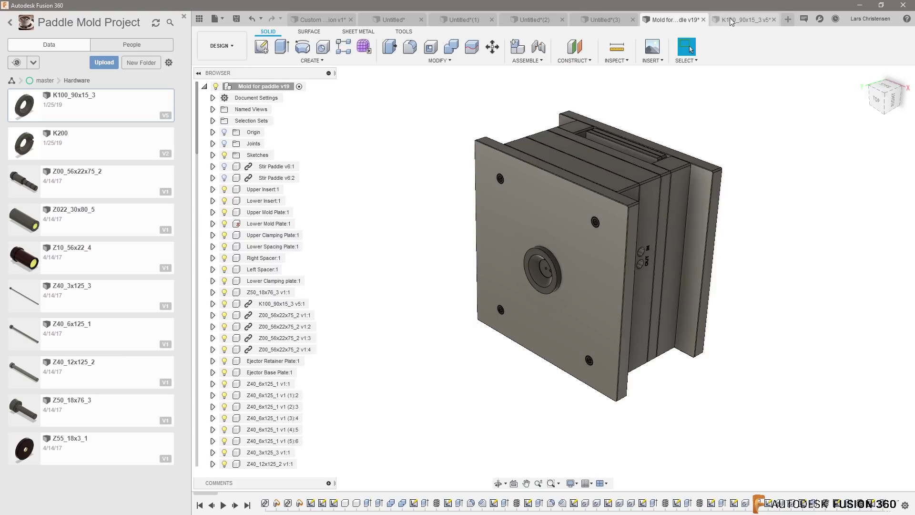
# Step: Close the paddle mold assembly, the K100_90x15_3 part and the empty untitled design without saving any changes
pyautogui.click(704, 19)
pyautogui.click(457, 275)
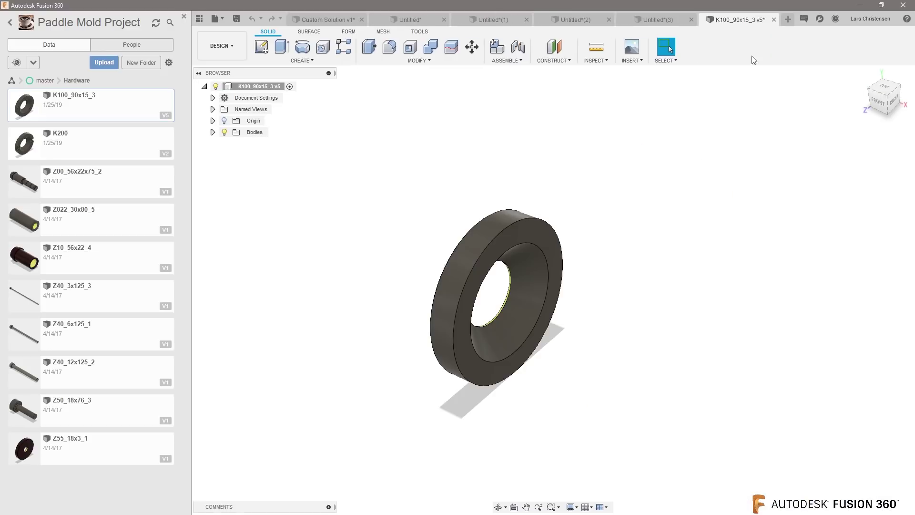
pyautogui.click(774, 20)
pyautogui.click(452, 279)
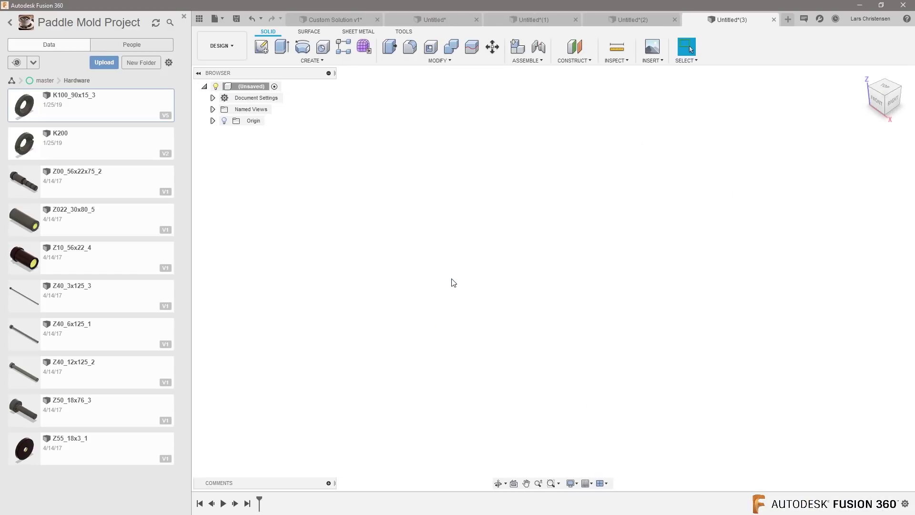
pyautogui.click(774, 20)
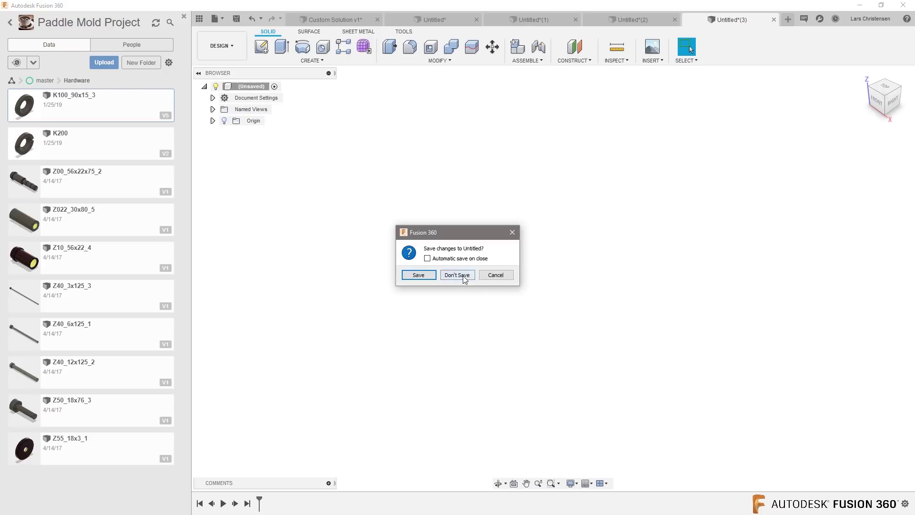
pyautogui.click(457, 275)
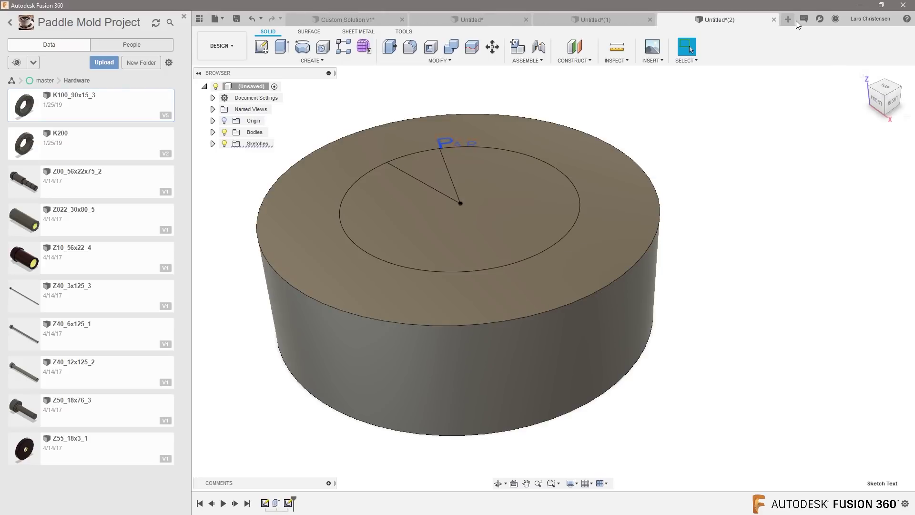
# Step: Start a new design with the project data hidden and open a sketch on its front plane
pyautogui.click(790, 20)
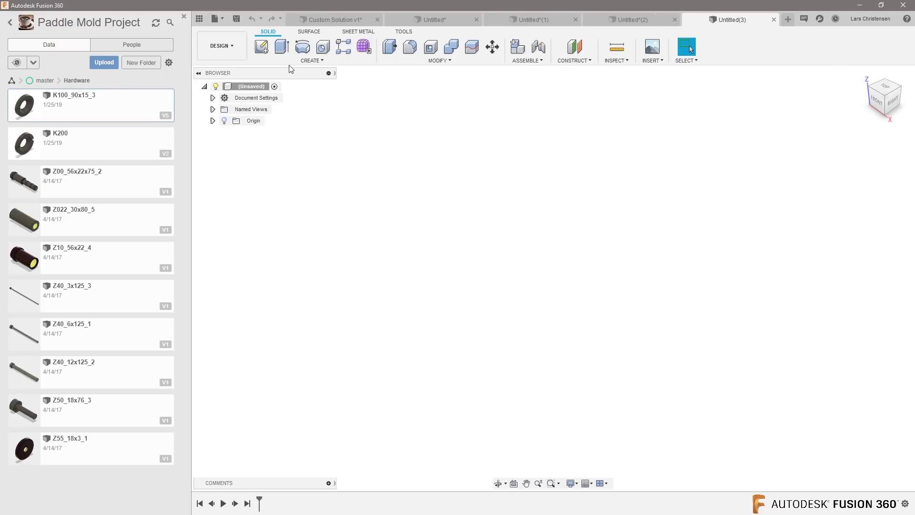
pyautogui.click(199, 19)
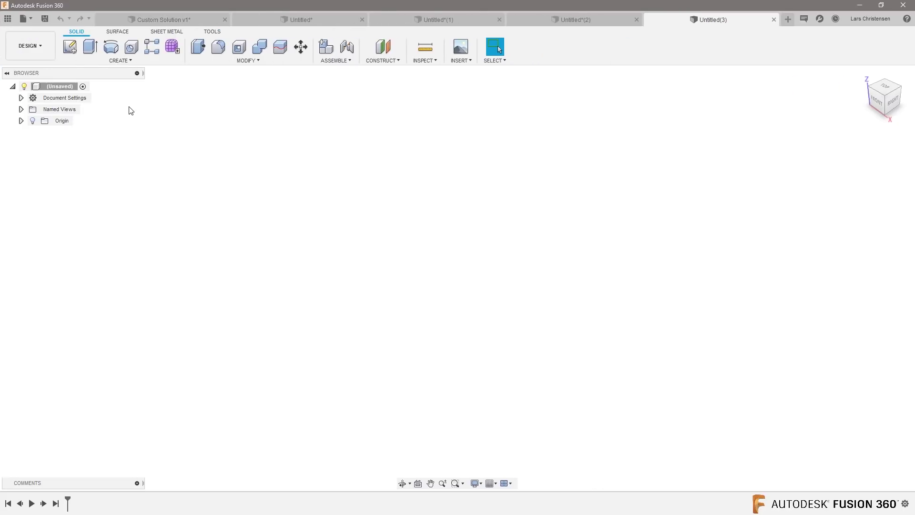
pyautogui.click(70, 48)
pyautogui.click(482, 261)
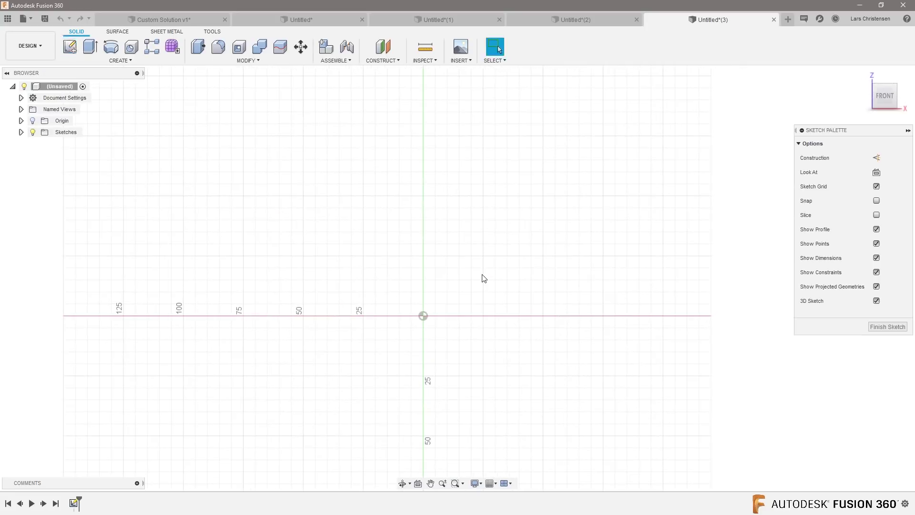
# Step: Draw a horizontal line 150 mm long from the origin along the positive X direction
pyautogui.press('l')
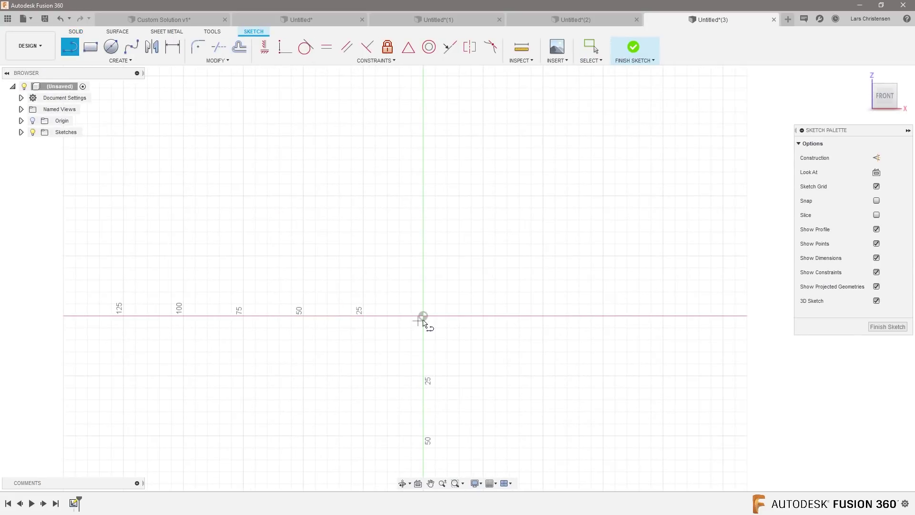
pyautogui.click(423, 316)
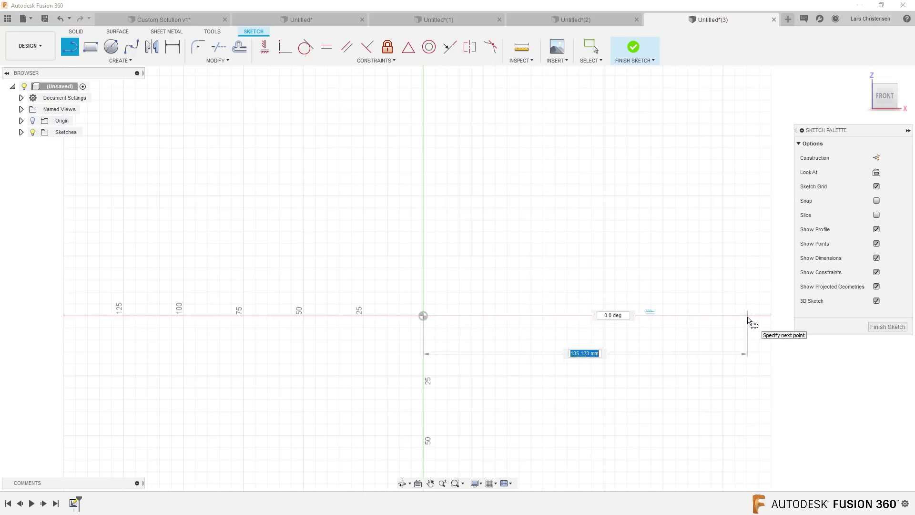
pyautogui.write('150')
pyautogui.press('Tab')
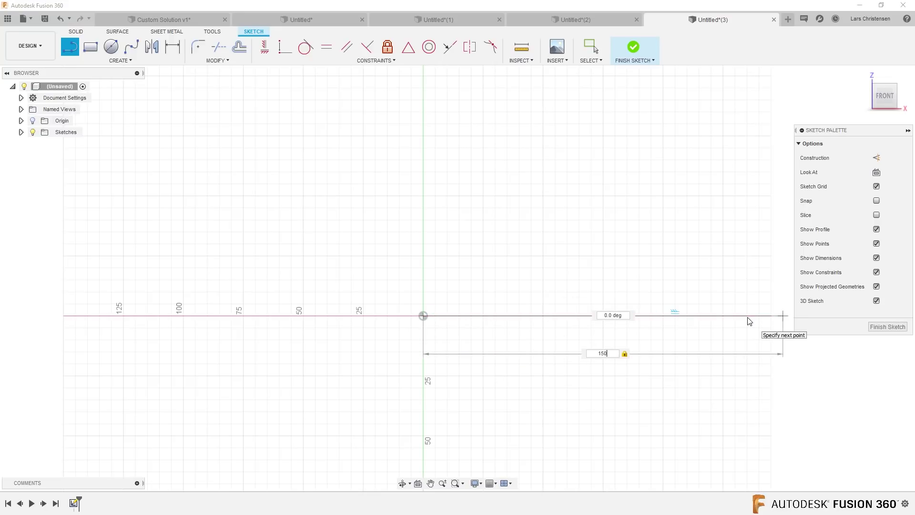
pyautogui.press('Return')
pyautogui.press('Escape')
# Step: Draw an 80 mm vertical line upward from the free end of the 150 mm line
pyautogui.press('l')
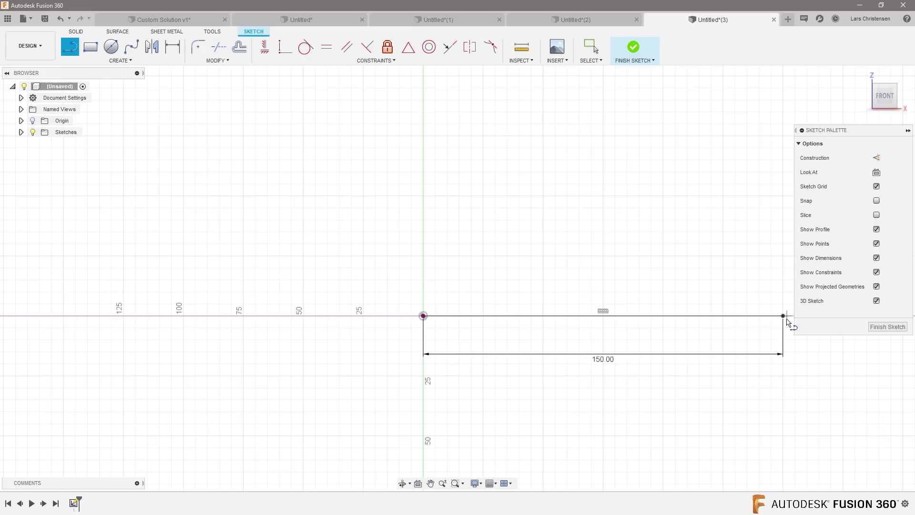
pyautogui.click(783, 315)
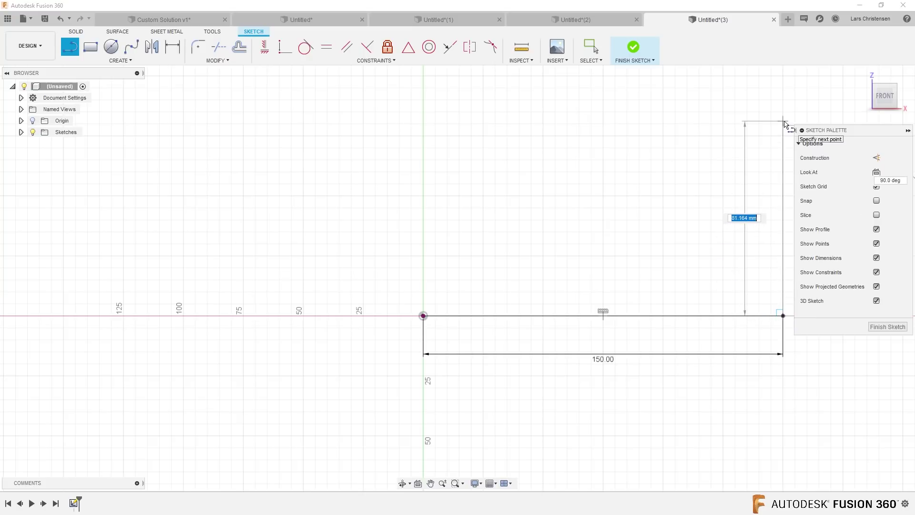
pyautogui.write('80')
pyautogui.press('Return')
pyautogui.press('Escape')
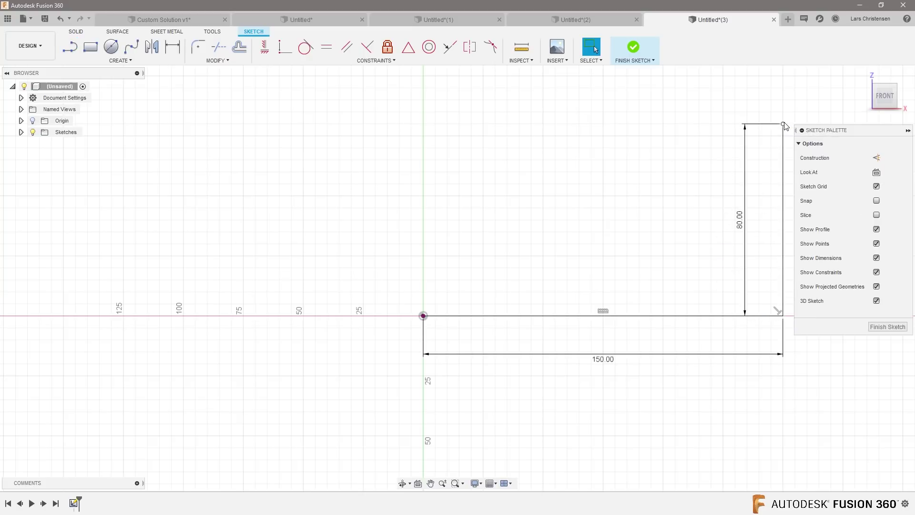
# Step: Draw a two-point spline from the upper end of the 80 mm line to a point about 55 mm right of and 42 mm above the origin
pyautogui.click(131, 46)
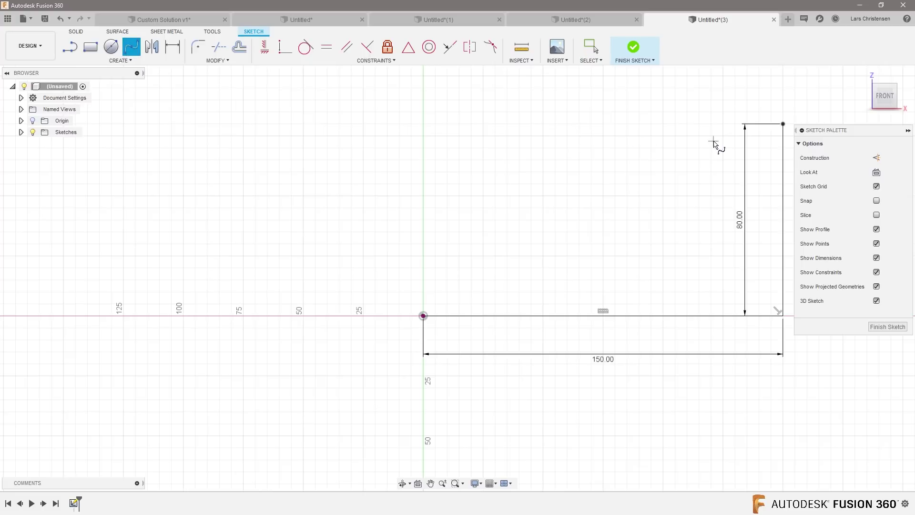
pyautogui.click(782, 124)
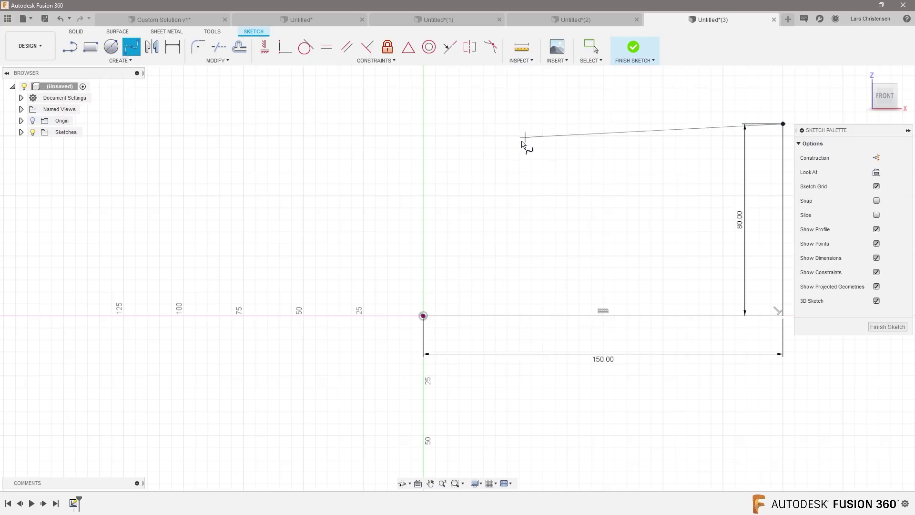
pyautogui.click(556, 214)
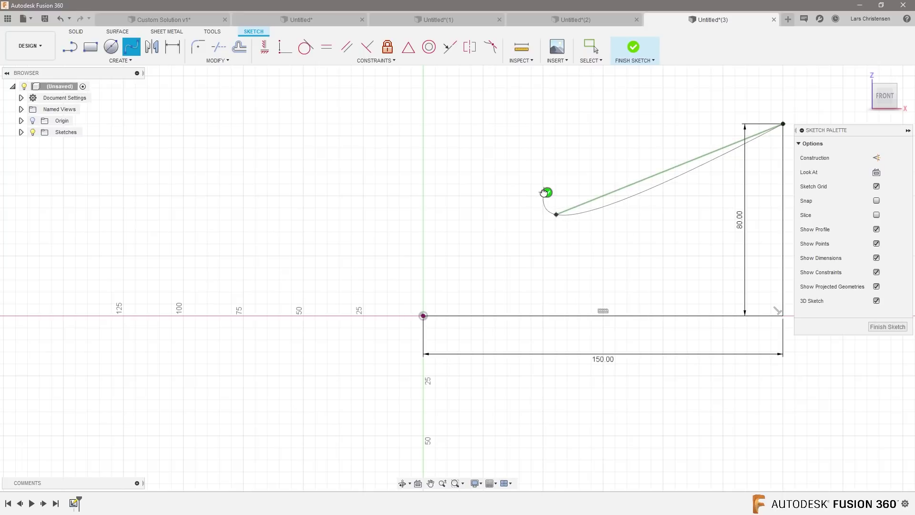
pyautogui.click(546, 193)
# Step: Close the profile with a horizontal line from the spline's lower end to above the origin and a vertical line about 42 mm long to the origin
pyautogui.press('l')
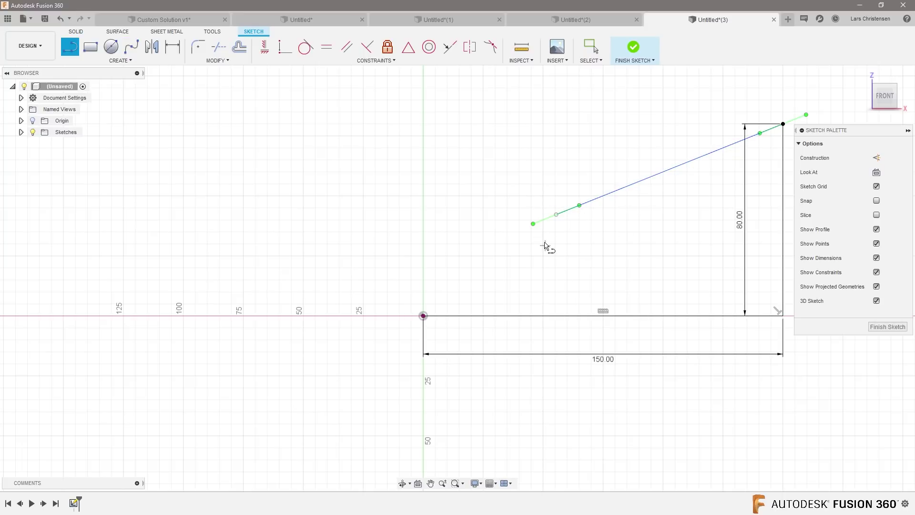
pyautogui.moveTo(556, 217); pyautogui.dragTo(424, 220)
pyautogui.click(423, 216)
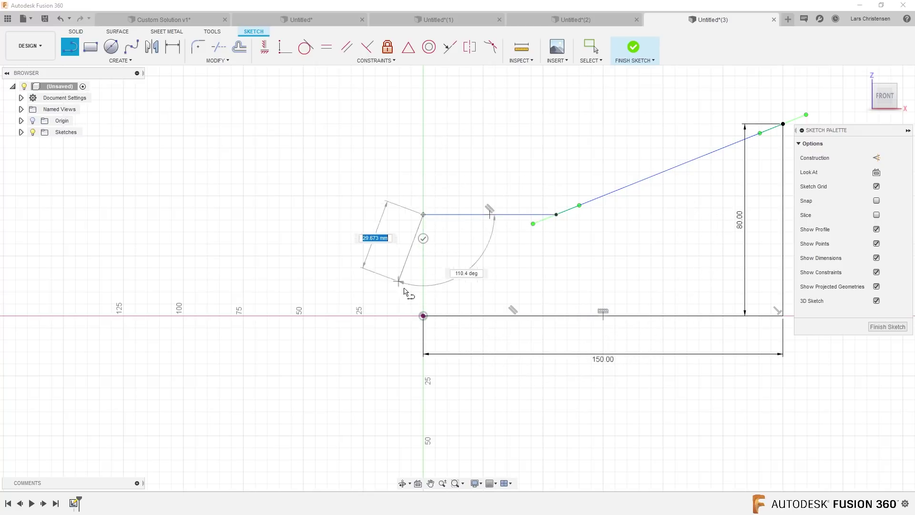
pyautogui.click(424, 316)
pyautogui.scroll(3, 578, 228)
pyautogui.scroll(-3, 578, 228)
pyautogui.moveTo(577, 185); pyautogui.dragTo(504, 197, button='middle')
pyautogui.scroll(2, 648, 144)
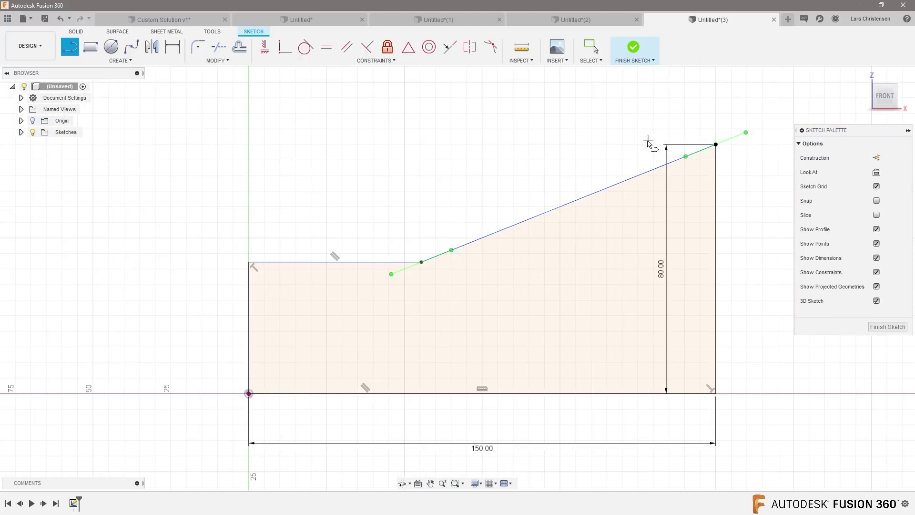
pyautogui.press('Escape')
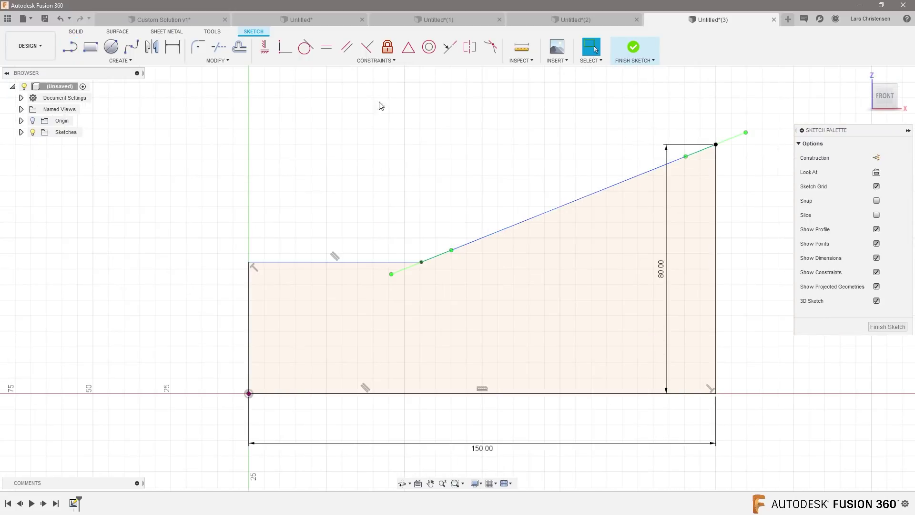
# Step: Constrain the tangent handle at the spline's upper end to be horizontal
pyautogui.click(270, 48)
pyautogui.click(730, 138)
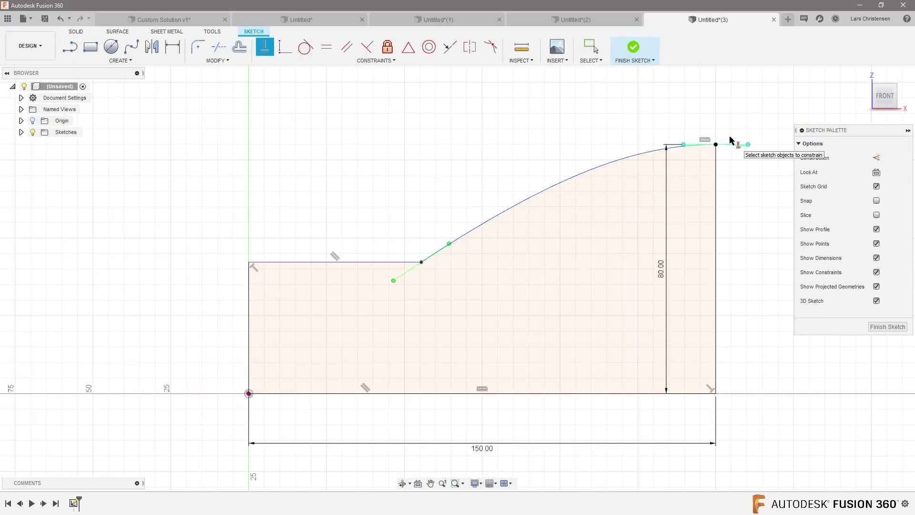
pyautogui.press('Escape')
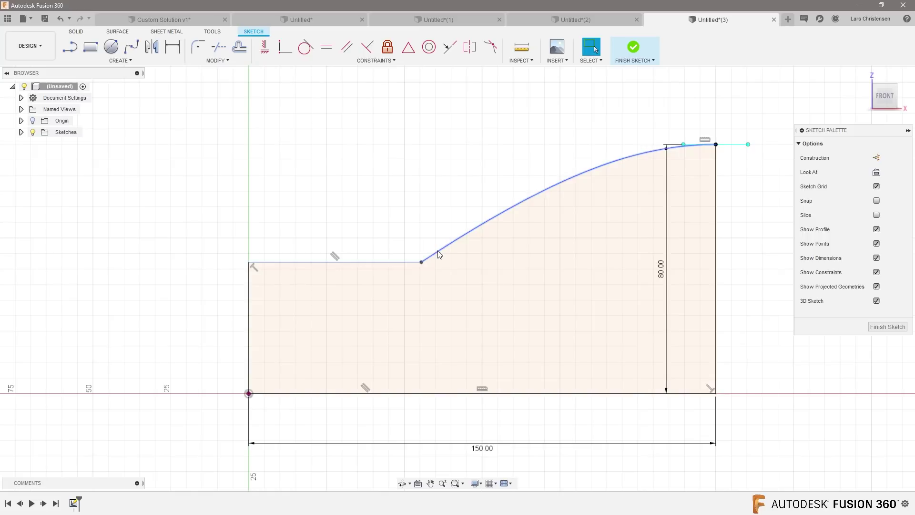
# Step: Swing the tangent handle at the spline's lower end roughly upright and constrain it to be vertical
pyautogui.click(436, 252)
pyautogui.moveTo(395, 281); pyautogui.dragTo(422, 294)
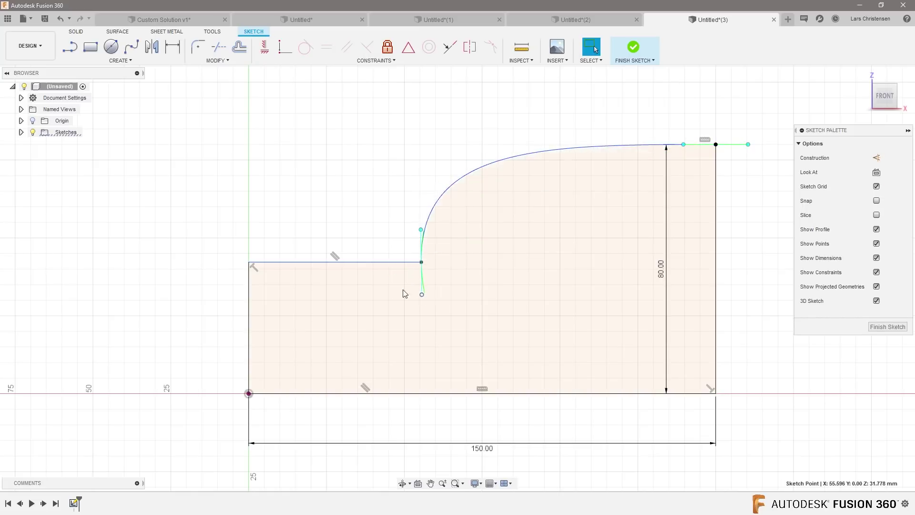
pyautogui.click(289, 125)
pyautogui.click(388, 173)
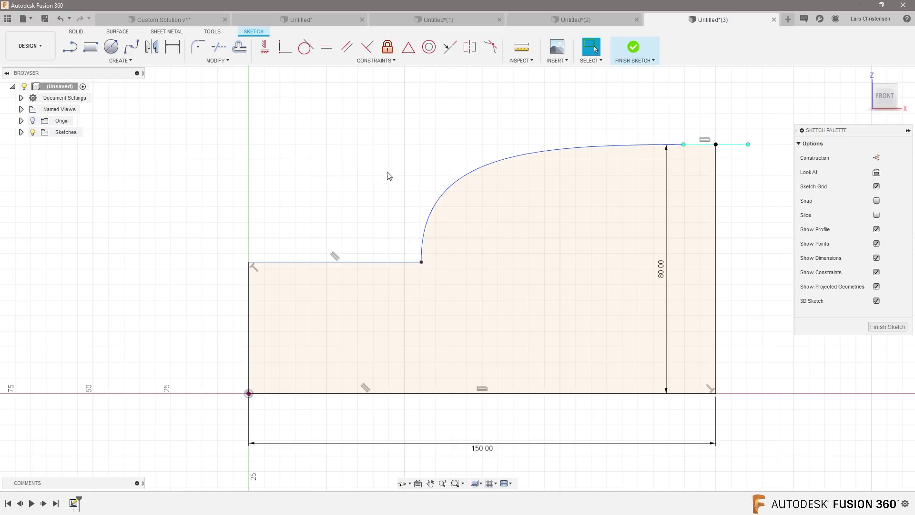
pyautogui.click(268, 49)
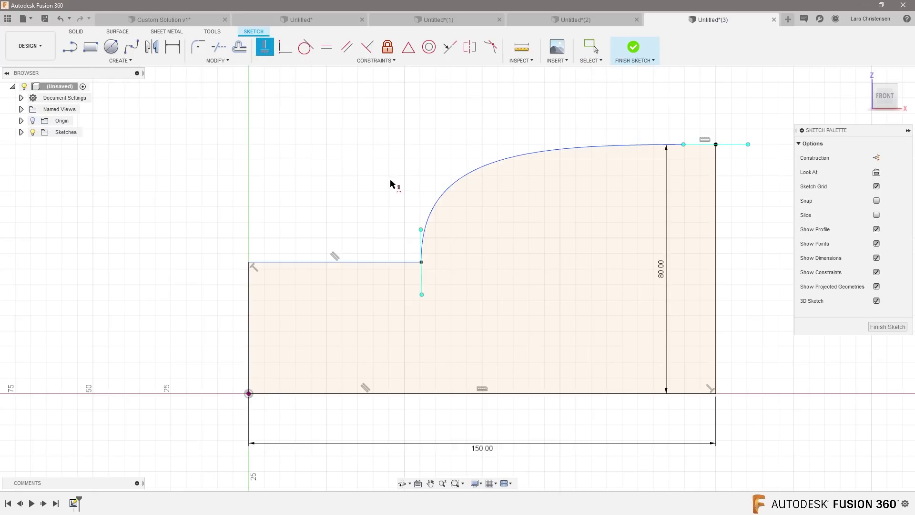
pyautogui.click(422, 243)
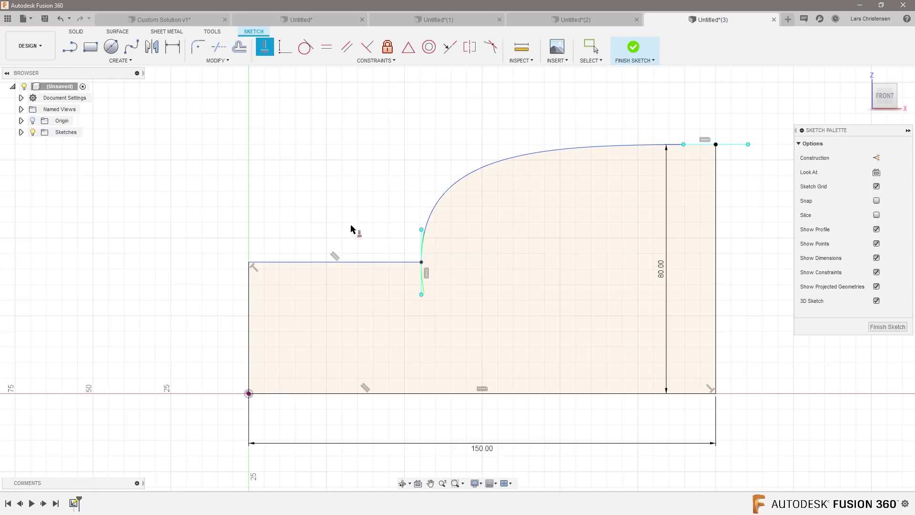
pyautogui.press('Escape')
# Step: Adjust the lengths of both spline tangent handles to round out the bell-shaped curve, and finish the sketch
pyautogui.moveTo(421, 229); pyautogui.dragTo(440, 243)
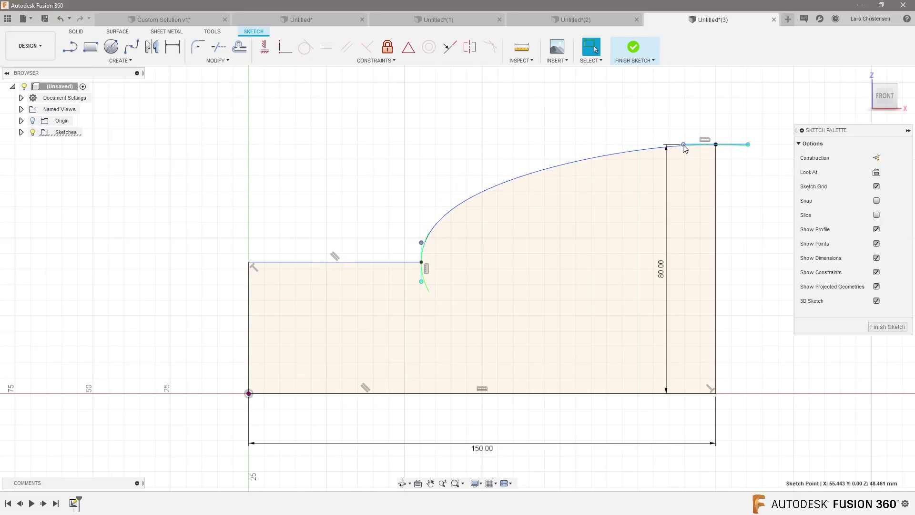
pyautogui.moveTo(684, 148)
pyautogui.mouseDown()
pyautogui.moveTo(616, 144)
pyautogui.moveTo(670, 143)
pyautogui.mouseUp()
pyautogui.moveTo(426, 249); pyautogui.dragTo(425, 239)
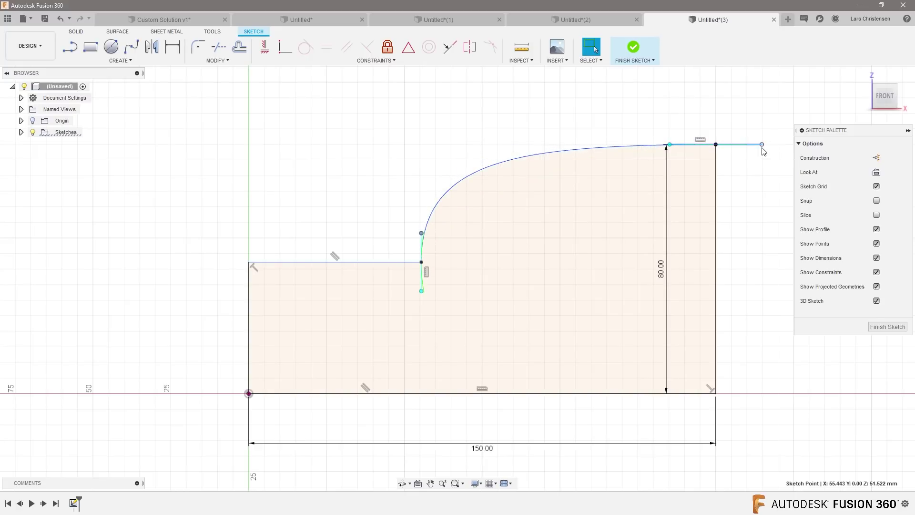
pyautogui.moveTo(763, 150); pyautogui.dragTo(734, 149)
pyautogui.click(877, 332)
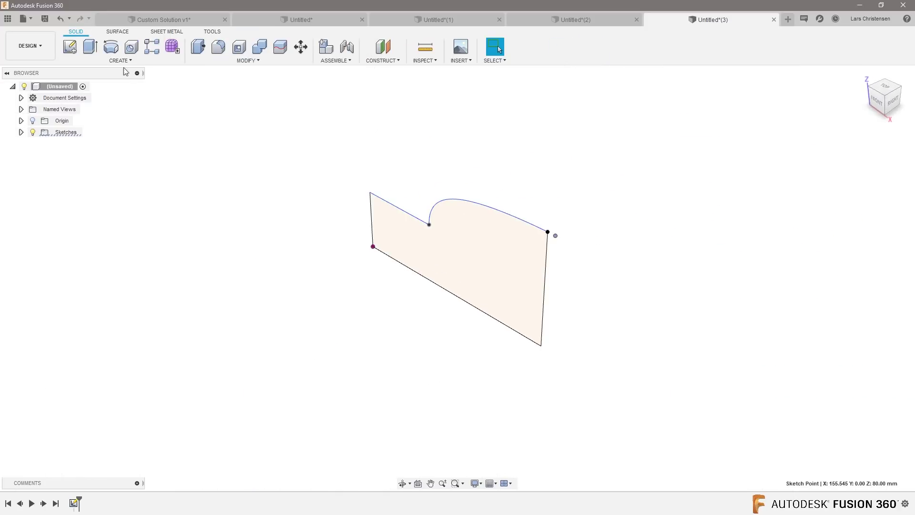
# Step: Revolve the closed profile around its 150 mm base line as a new solid body
pyautogui.click(111, 46)
pyautogui.click(491, 249)
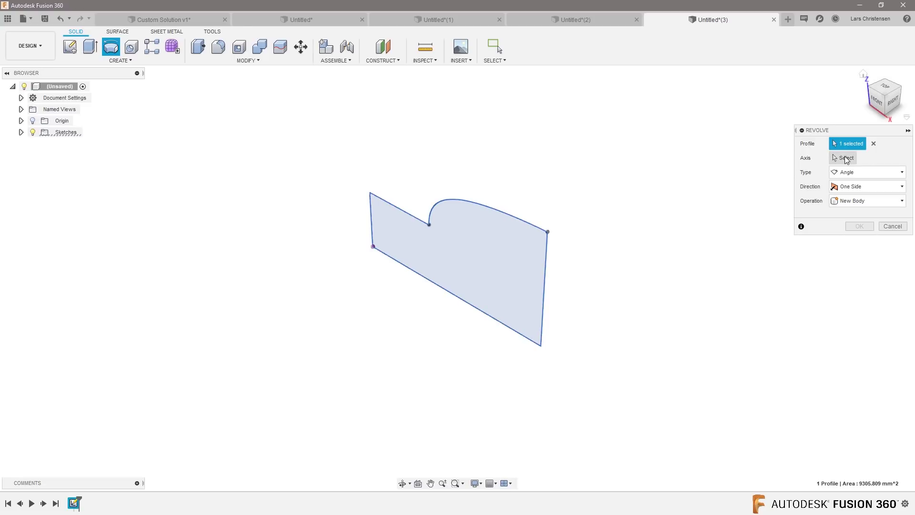
pyautogui.click(434, 283)
pyautogui.click(848, 240)
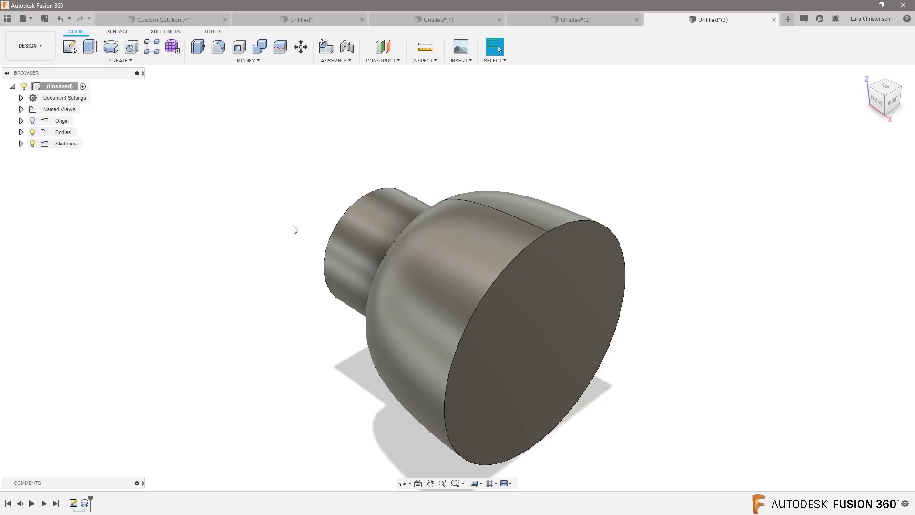
pyautogui.keyDown('shift'); pyautogui.moveTo(179, 334); pyautogui.dragTo(179, 334, button='middle'); pyautogui.keyUp('shift')
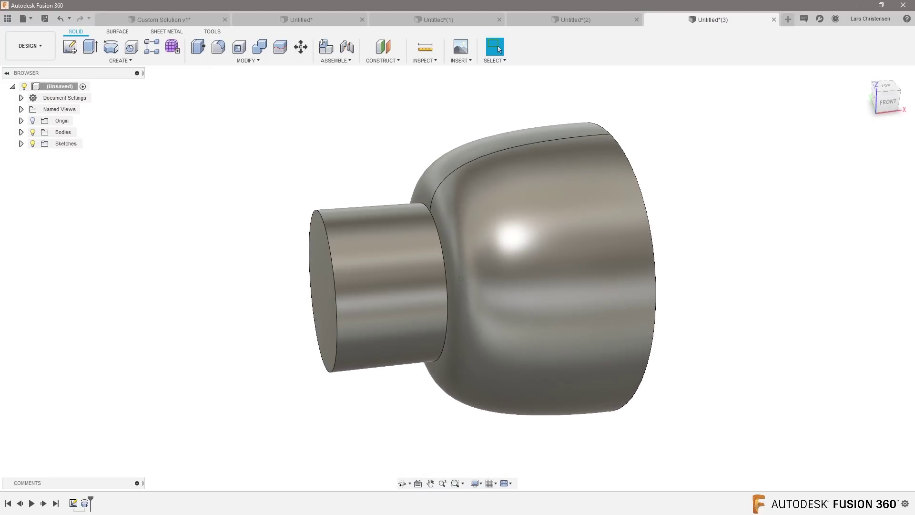
# Step: Examine the LED reflector reference picture in Photos, and return to the design to inspect the revolved body's large flat end
pyautogui.hotkey('alt', 'Tab')
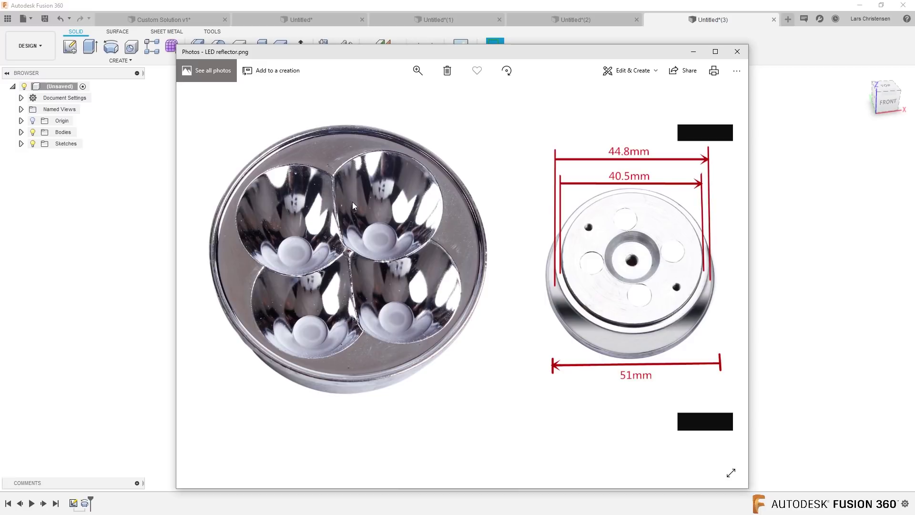
pyautogui.click(773, 214)
pyautogui.keyDown('shift'); pyautogui.moveTo(265, 321); pyautogui.dragTo(623, 231, button='middle'); pyautogui.keyUp('shift')
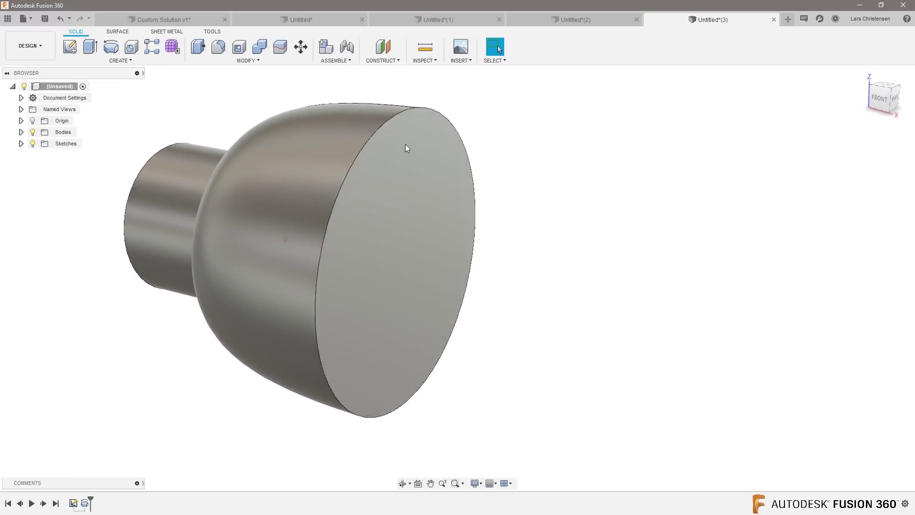
pyautogui.keyDown('shift'); pyautogui.moveTo(406, 145); pyautogui.dragTo(217, 116, button='middle'); pyautogui.keyUp('shift')
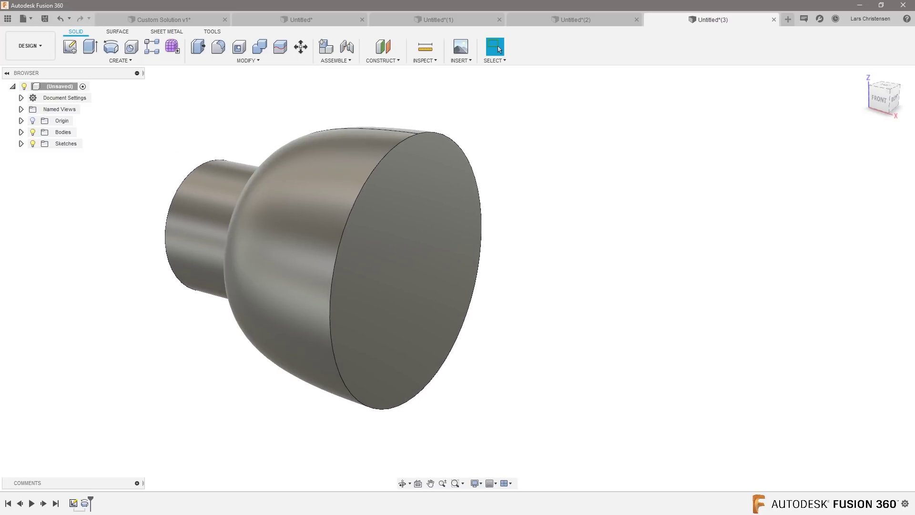
# Step: Check the LED reflector reference picture, and create a copy of the revolved body offset 205 mm in Z Distance, beyond its flat end
pyautogui.hotkey('alt', 'Tab')
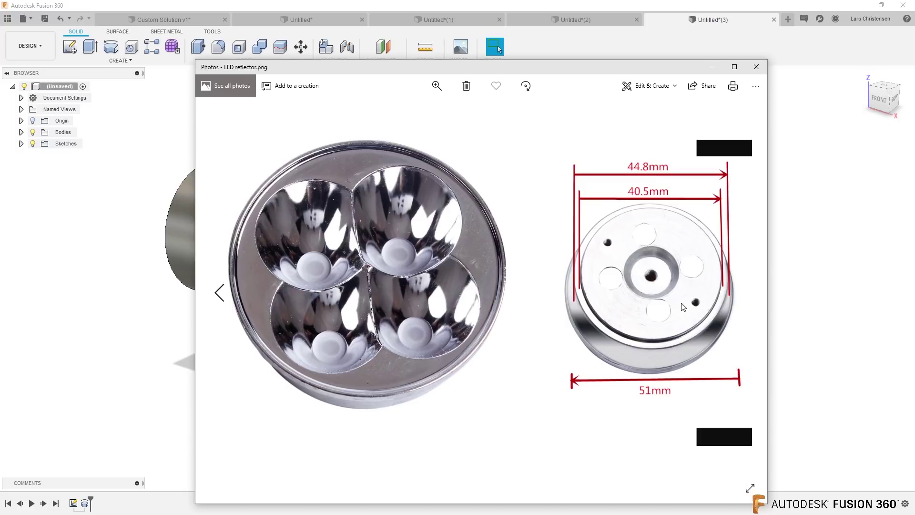
pyautogui.click(756, 67)
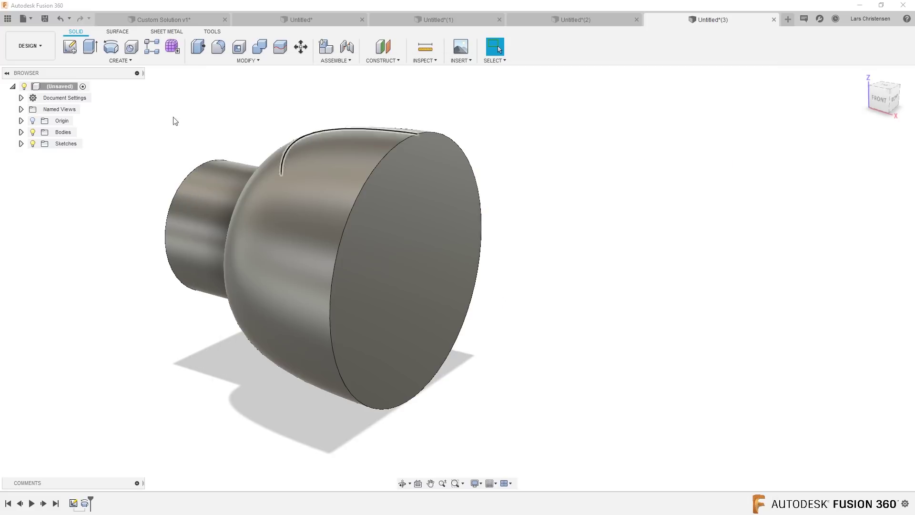
pyautogui.click(300, 47)
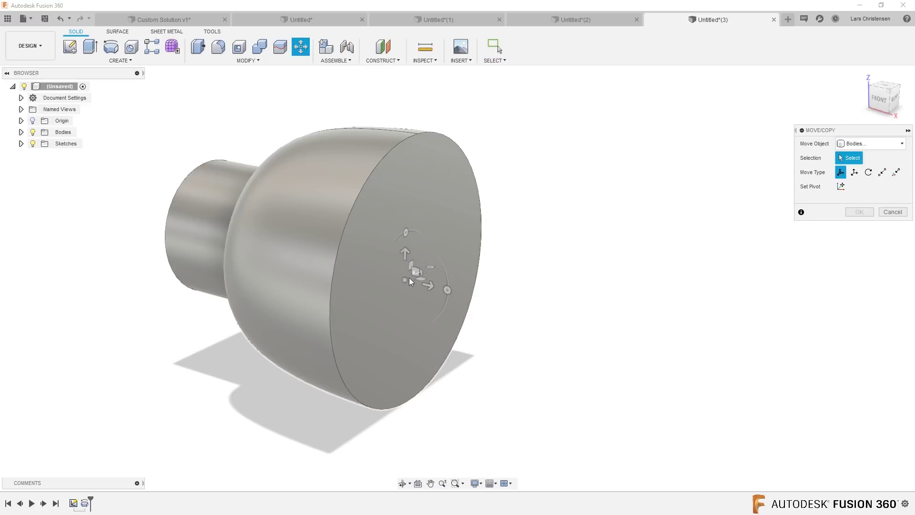
pyautogui.click(413, 273)
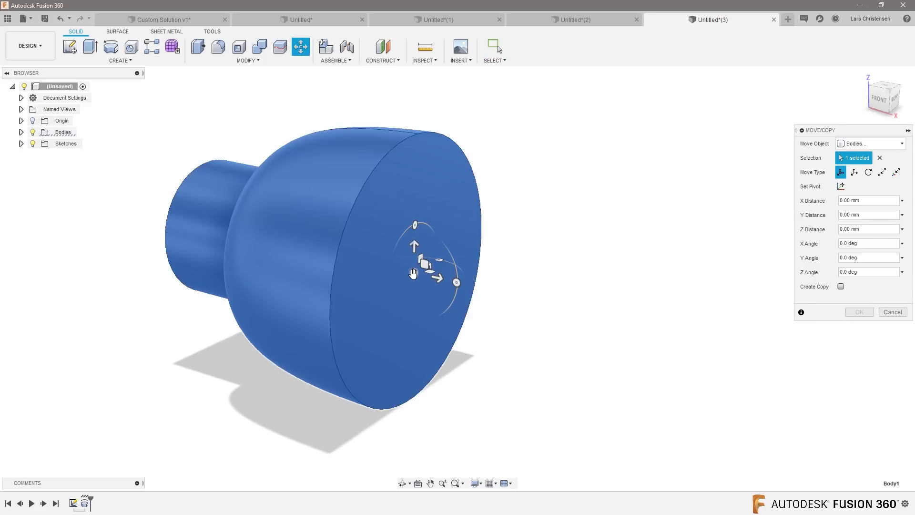
pyautogui.click(840, 287)
pyautogui.moveTo(437, 278); pyautogui.dragTo(814, 366)
pyautogui.scroll(-3, 0, 220)
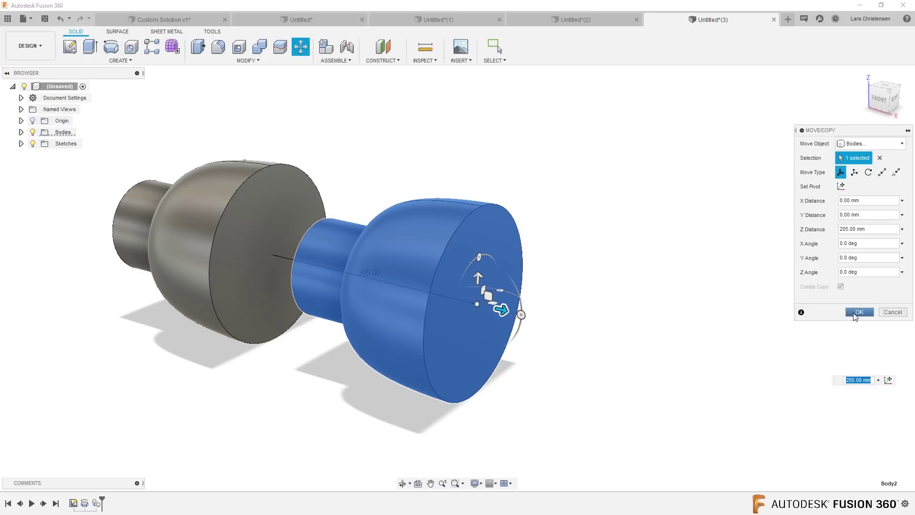
pyautogui.click(858, 312)
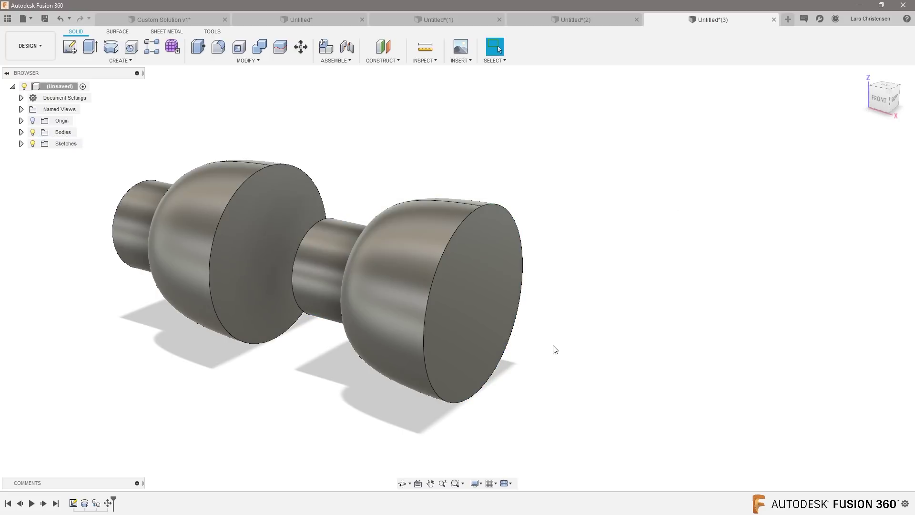
# Step: Scale the copied body down uniformly about a point on it
pyautogui.keyDown('shift'); pyautogui.moveTo(486, 353); pyautogui.dragTo(247, 103, button='middle'); pyautogui.keyUp('shift')
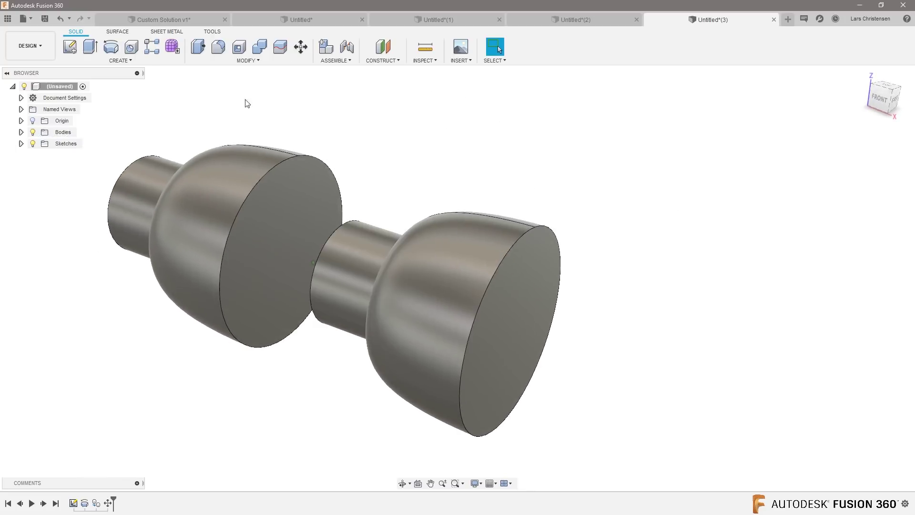
pyautogui.click(246, 60)
pyautogui.click(224, 128)
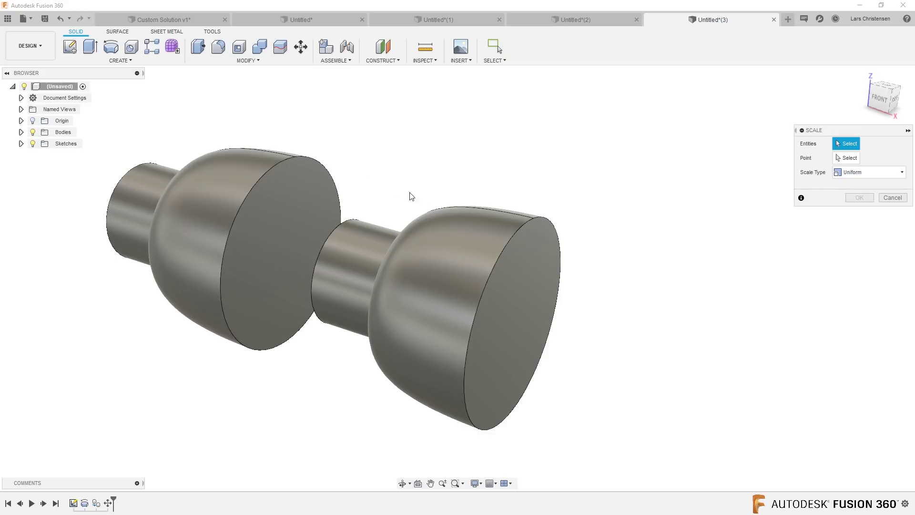
pyautogui.click(482, 246)
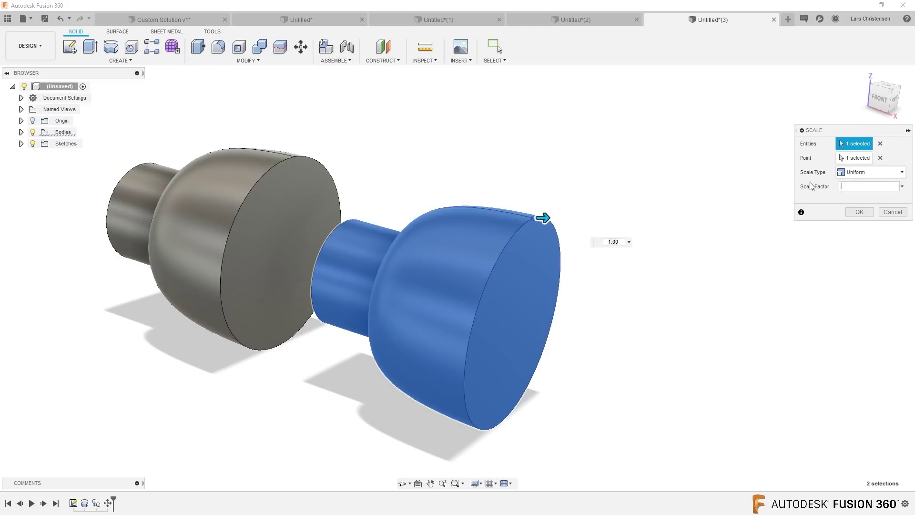
pyautogui.press('Return')
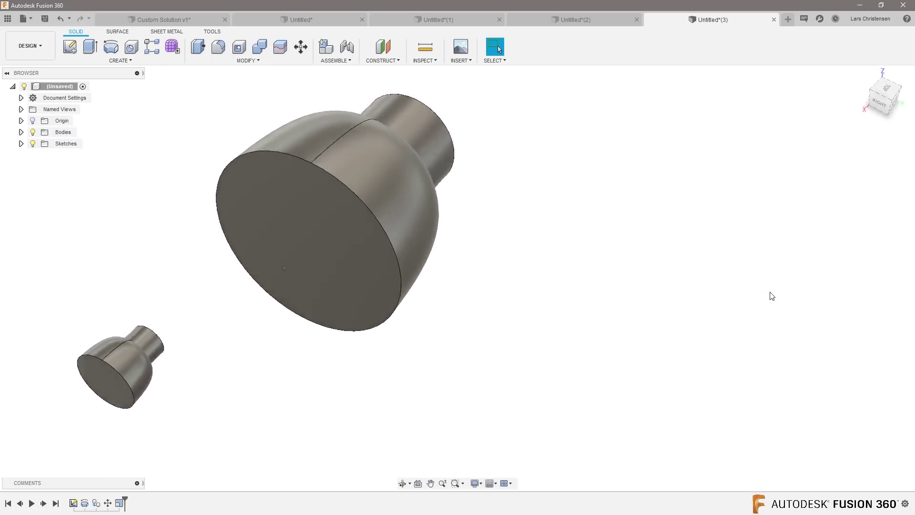
# Step: Sketch a 50 by 50 mm center rectangle at the middle of the large body's flat end, and finish the sketch
pyautogui.keyDown('shift'); pyautogui.moveTo(772, 296); pyautogui.dragTo(208, 149, button='middle'); pyautogui.keyUp('shift')
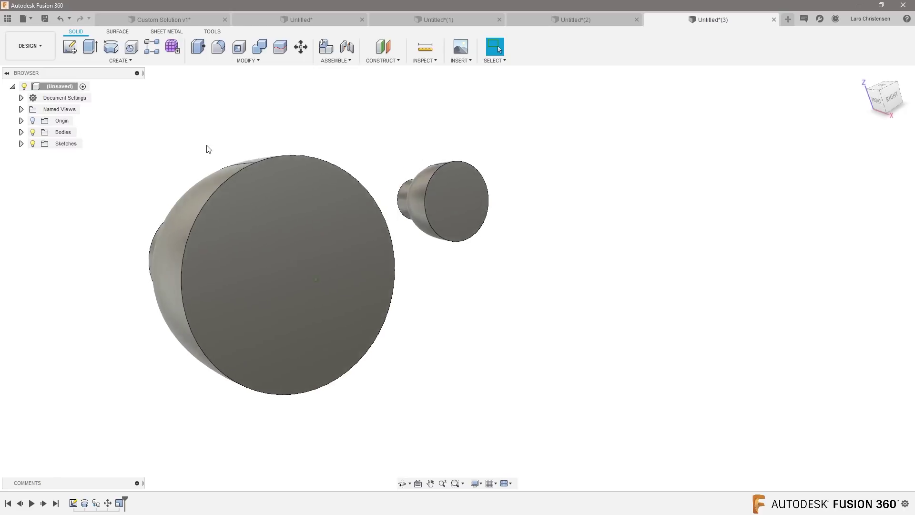
pyautogui.click(70, 46)
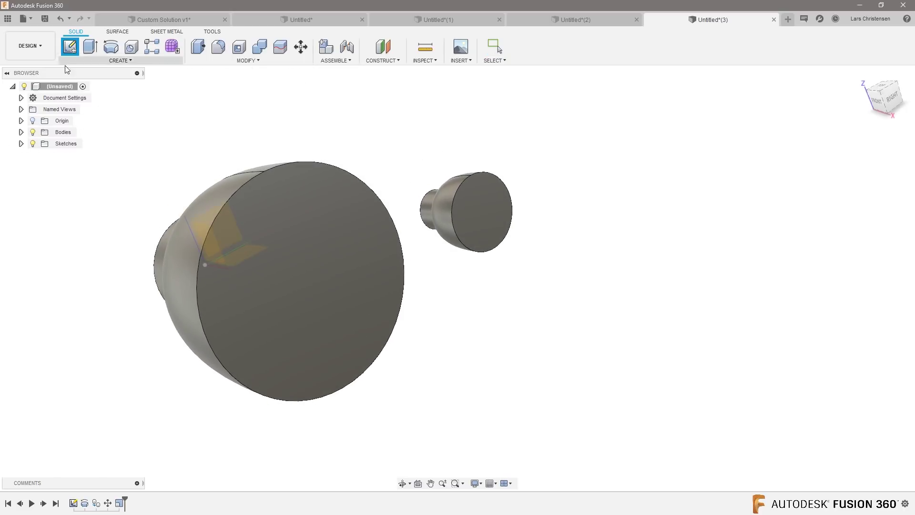
pyautogui.click(310, 288)
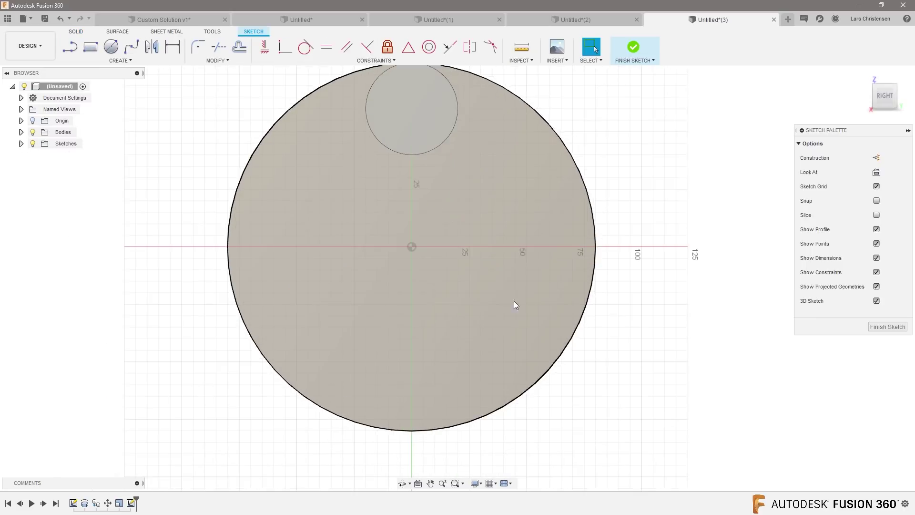
pyautogui.press('s')
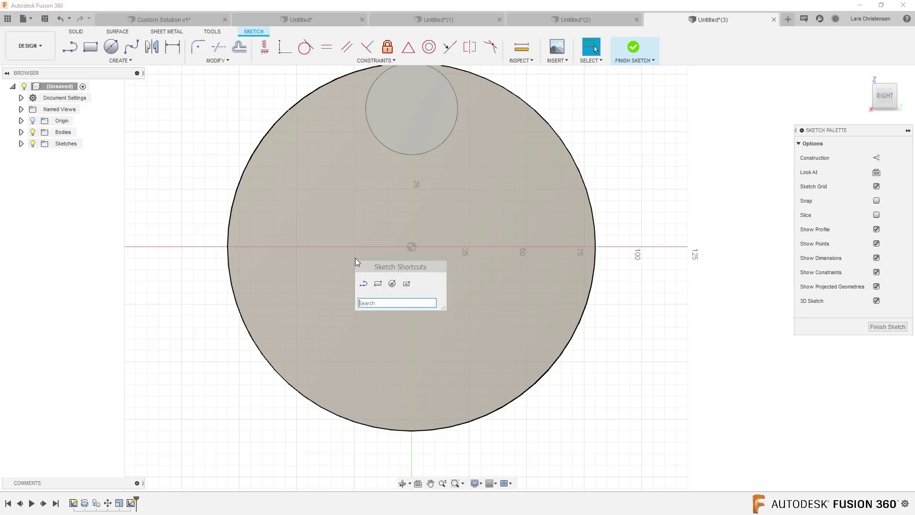
pyautogui.click(395, 286)
pyautogui.click(411, 247)
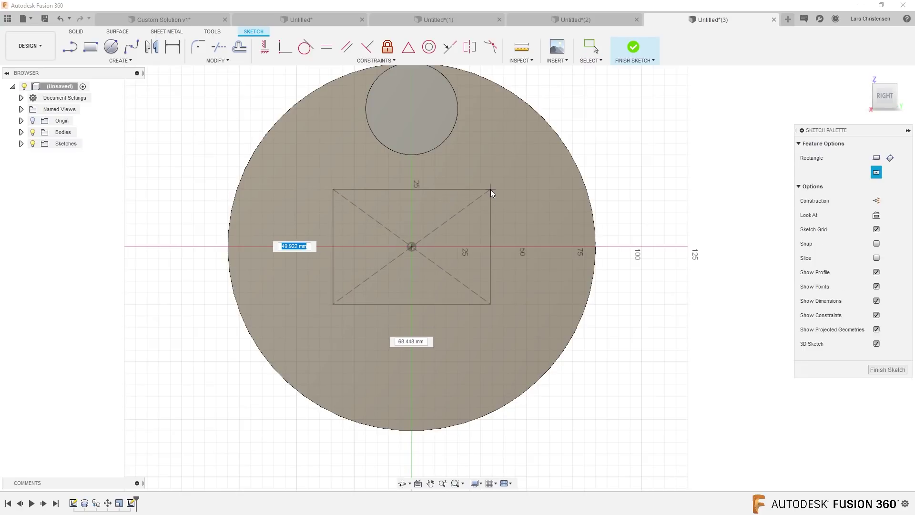
pyautogui.write('50')
pyautogui.press('Tab')
pyautogui.write('50')
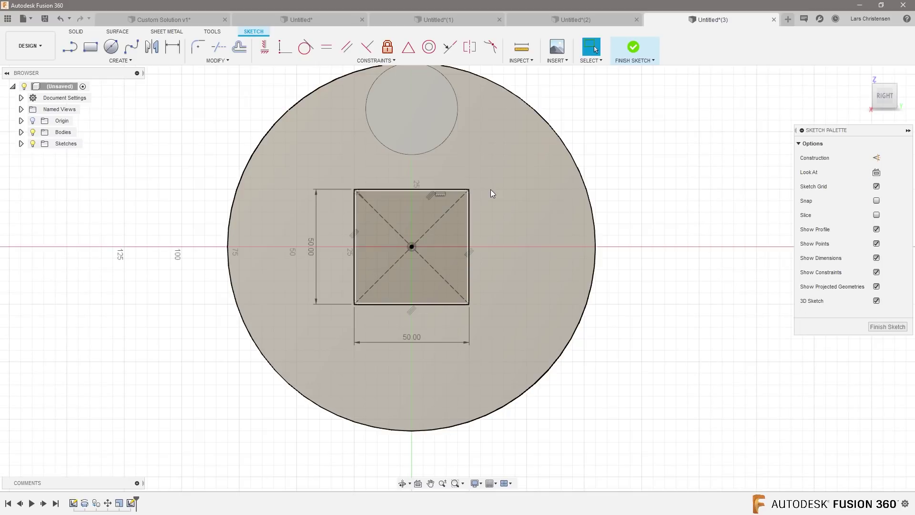
pyautogui.scroll(2, 559, 297)
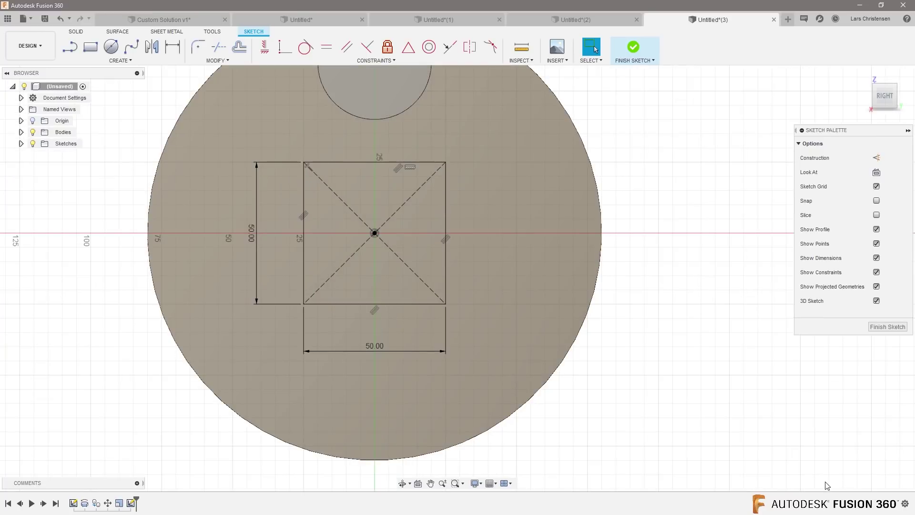
pyautogui.scroll(-3, 622, 402)
pyautogui.moveTo(684, 358)
pyautogui.keyDown('shift'); pyautogui.mouseDown(button='middle')
pyautogui.moveTo(744, 326)
pyautogui.moveTo(865, 336)
pyautogui.mouseUp(button='middle'); pyautogui.keyUp('shift')
pyautogui.click(882, 329)
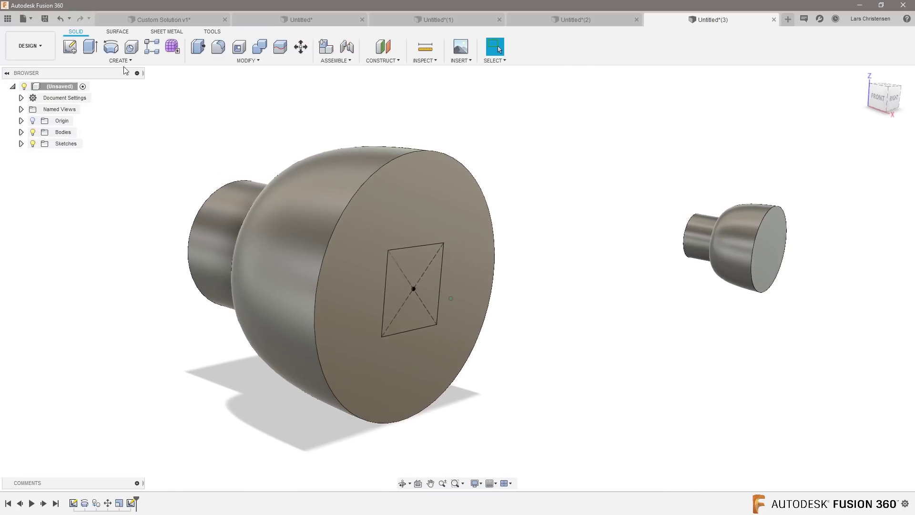
# Step: Move the small body point to point, from the center of its flat end to an upper corner of the 50 mm square
pyautogui.click(300, 46)
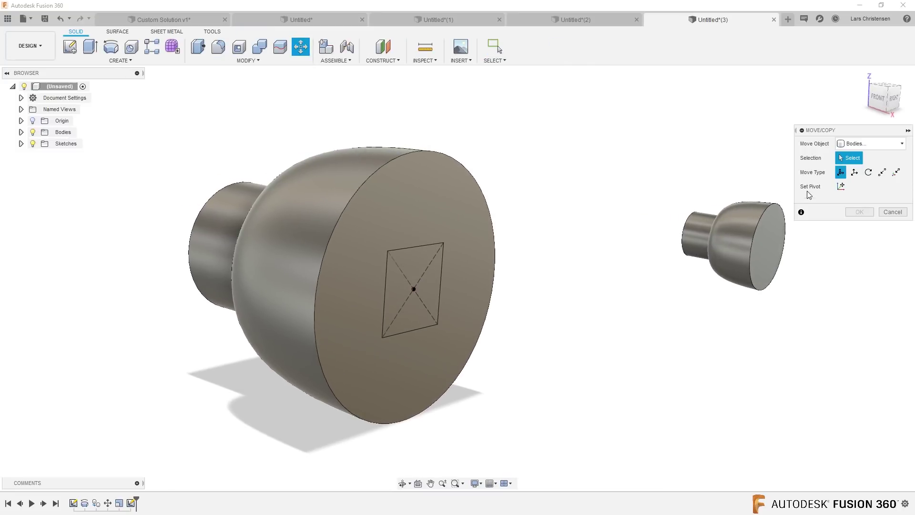
pyautogui.click(769, 245)
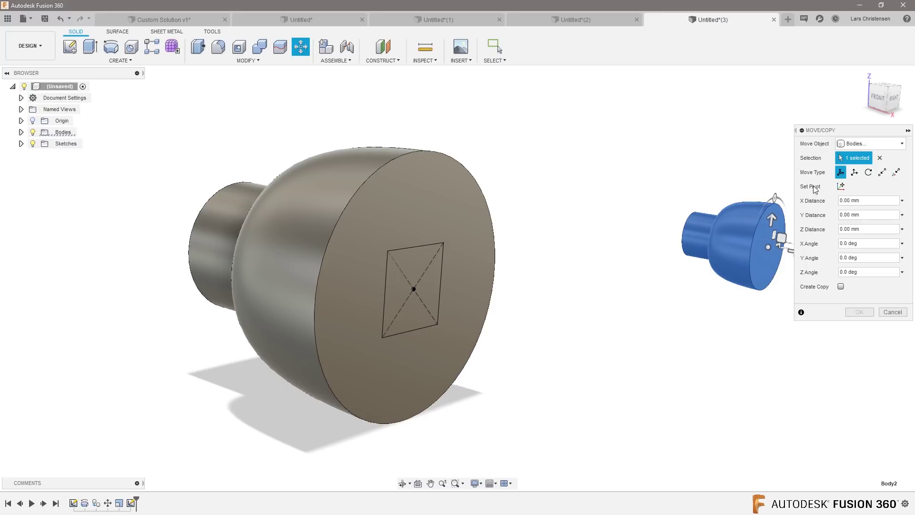
pyautogui.scroll(-3, 561, 245)
pyautogui.scroll(2, 677, 243)
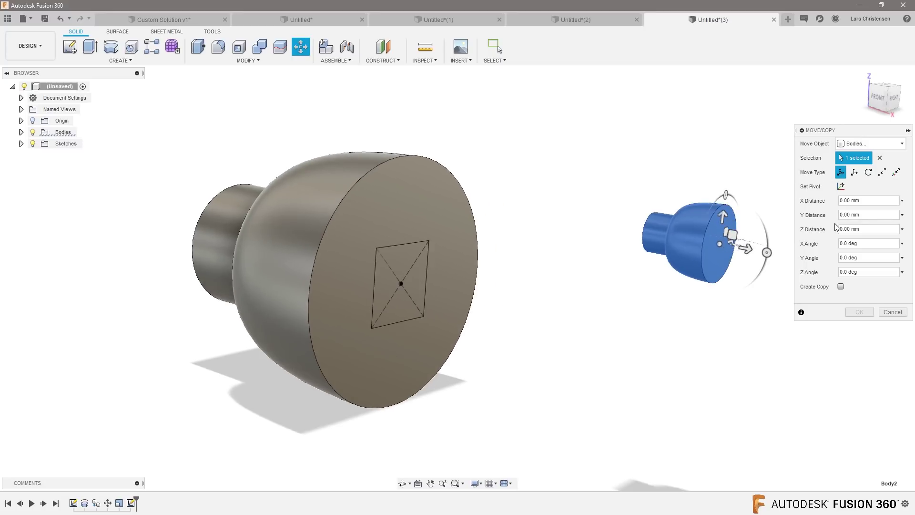
pyautogui.click(882, 172)
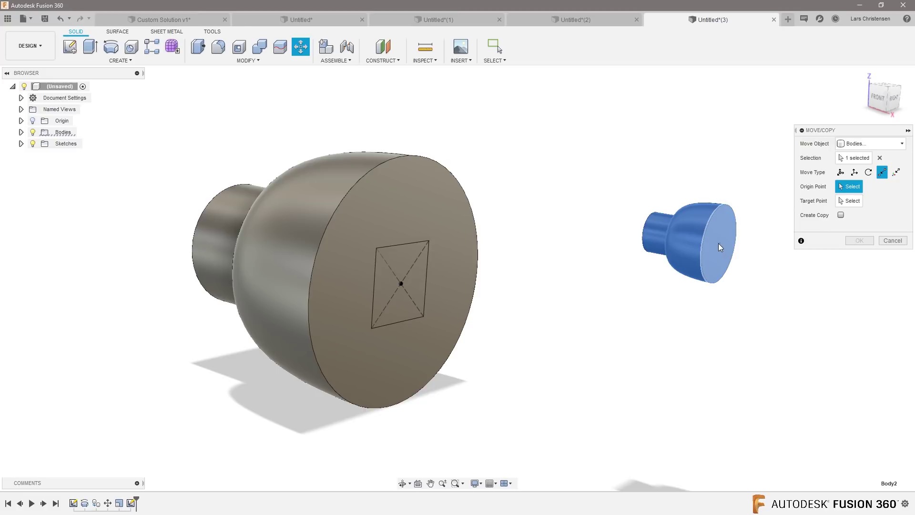
pyautogui.click(719, 243)
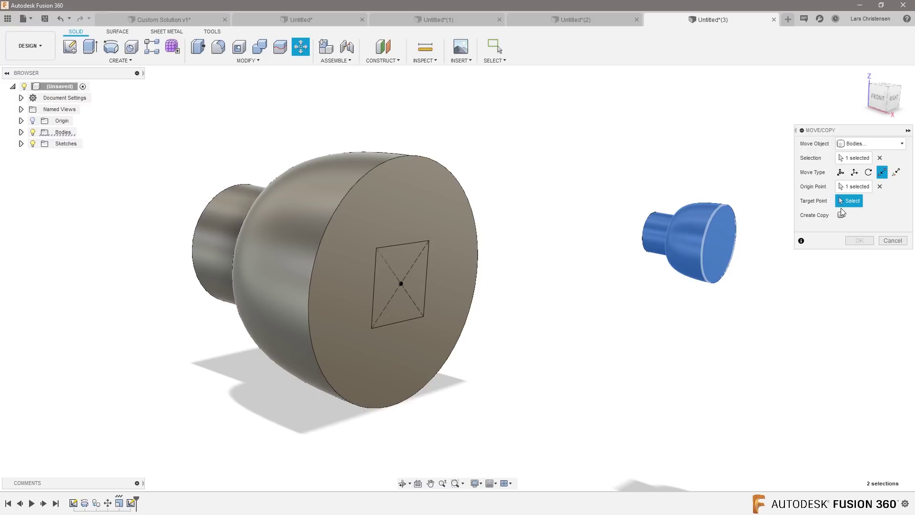
pyautogui.click(429, 241)
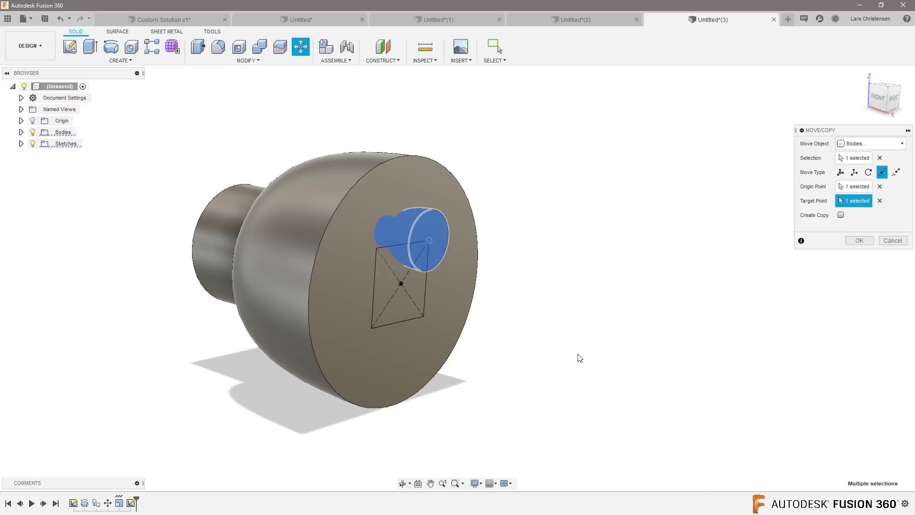
pyautogui.click(852, 240)
# Step: Cut the small body out of the large body with Combine, without keeping the tool body
pyautogui.keyDown('shift'); pyautogui.moveTo(620, 244); pyautogui.dragTo(515, 274, button='middle'); pyautogui.keyUp('shift')
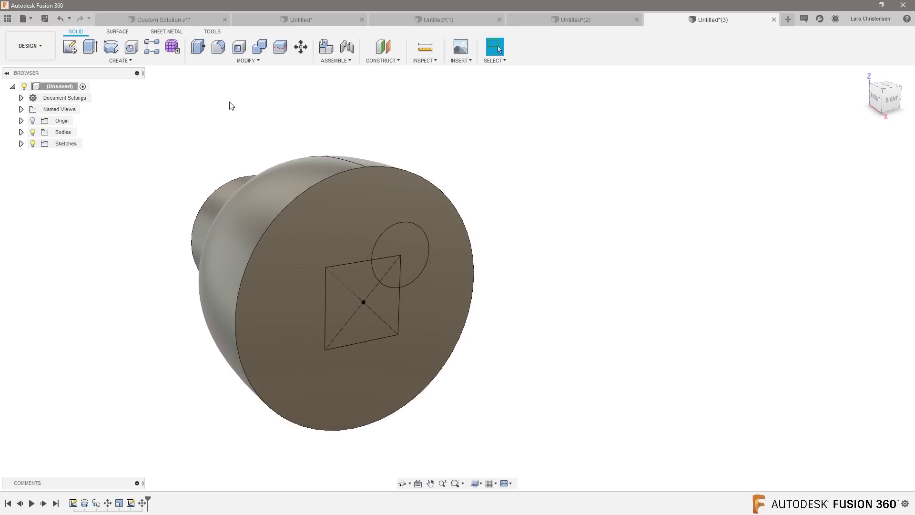
pyautogui.click(257, 49)
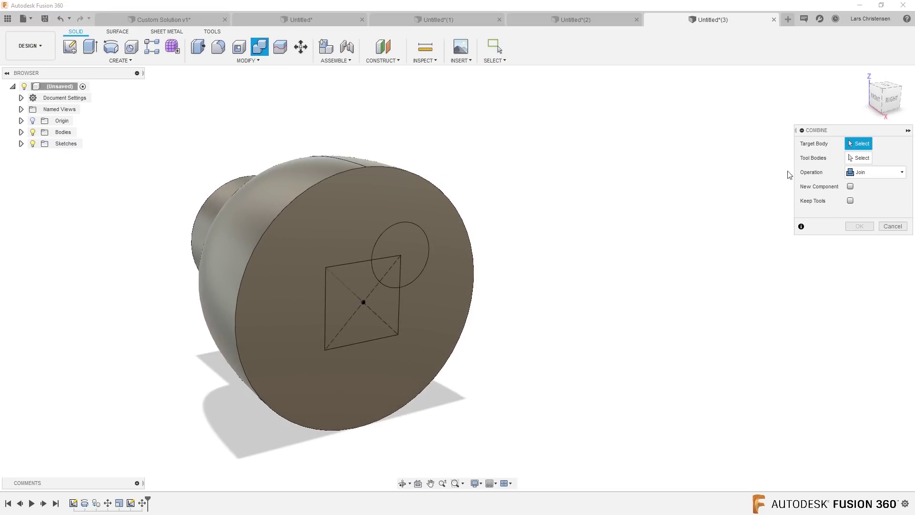
pyautogui.click(860, 173)
pyautogui.click(855, 199)
pyautogui.click(299, 206)
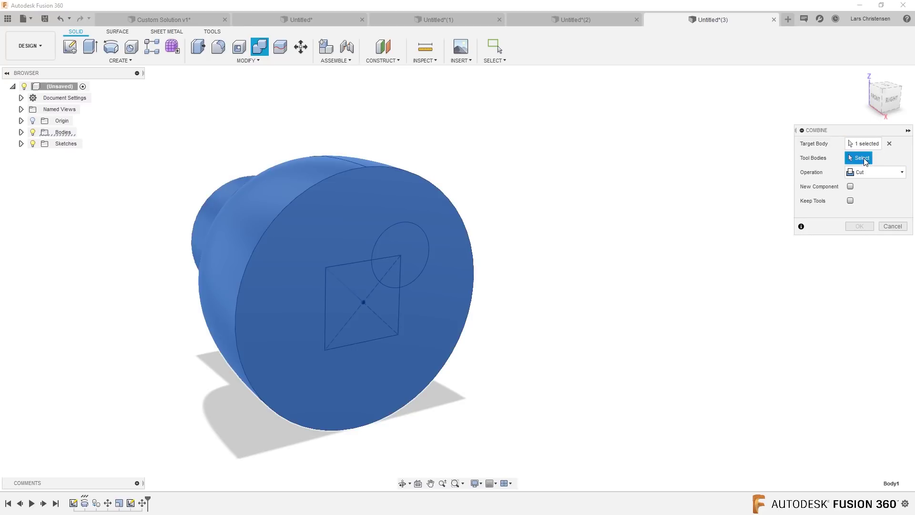
pyautogui.click(419, 247)
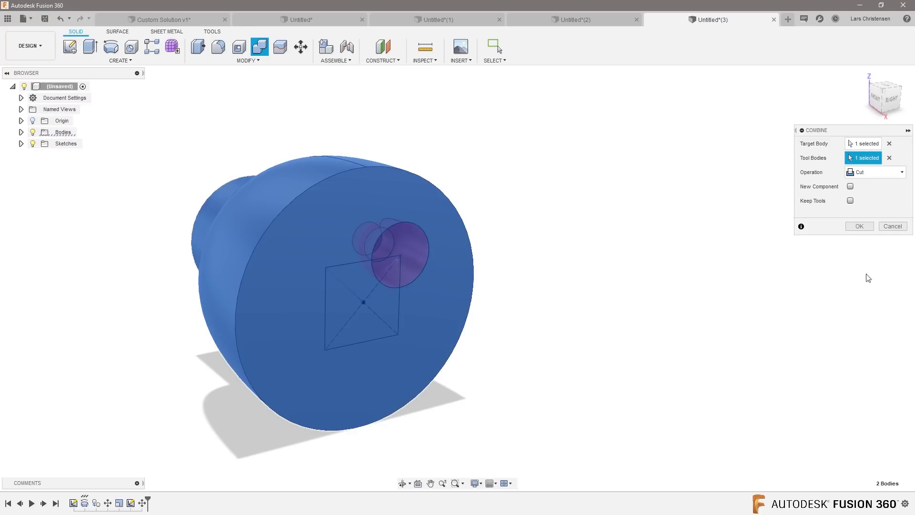
pyautogui.click(869, 226)
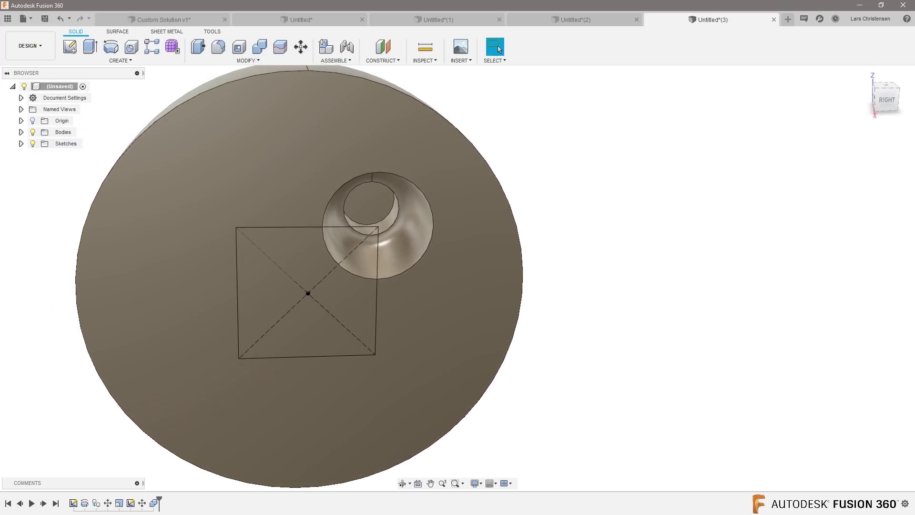
# Step: Check the pocket layout in the LED reflector reference photo and return to the model
pyautogui.hotkey('alt', 'Tab')
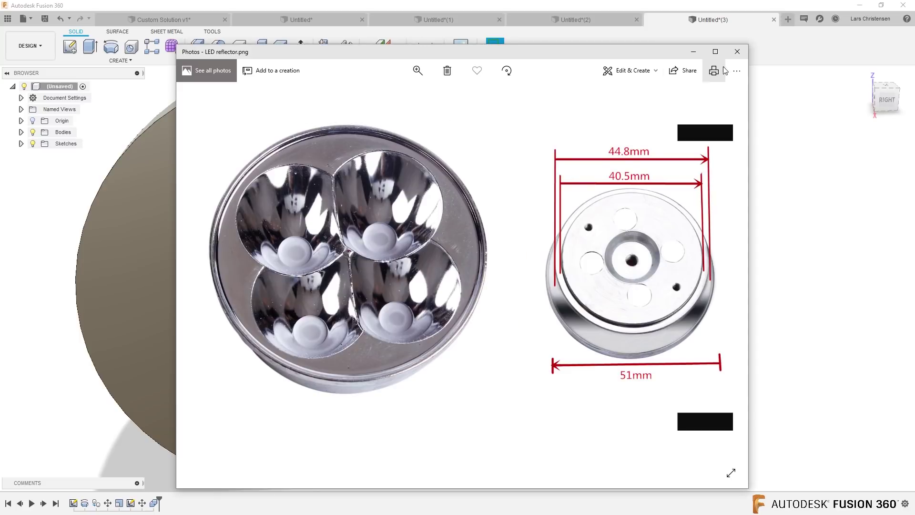
pyautogui.moveTo(661, 56); pyautogui.dragTo(596, 105)
pyautogui.click(671, 101)
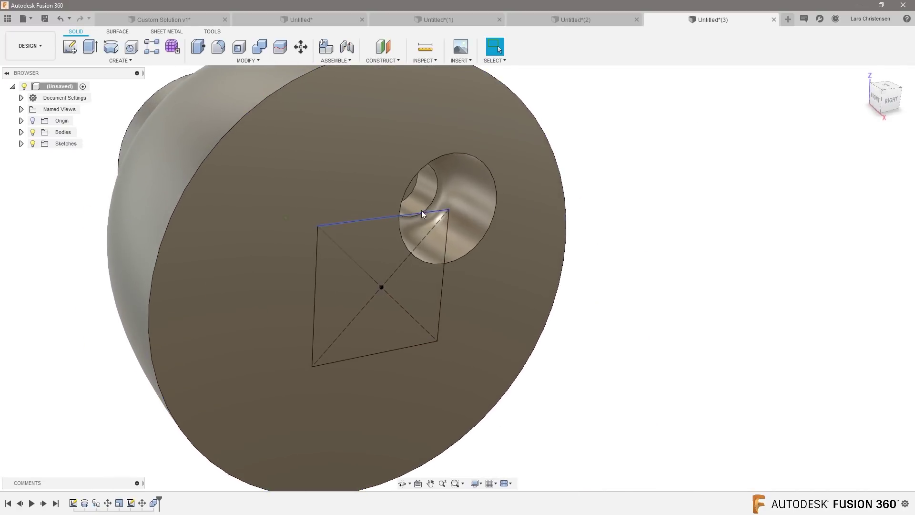
# Step: Mirror the three faces of the pocket across the vertical origin plane to make a second pocket beside it
pyautogui.scroll(-3, 660, 241)
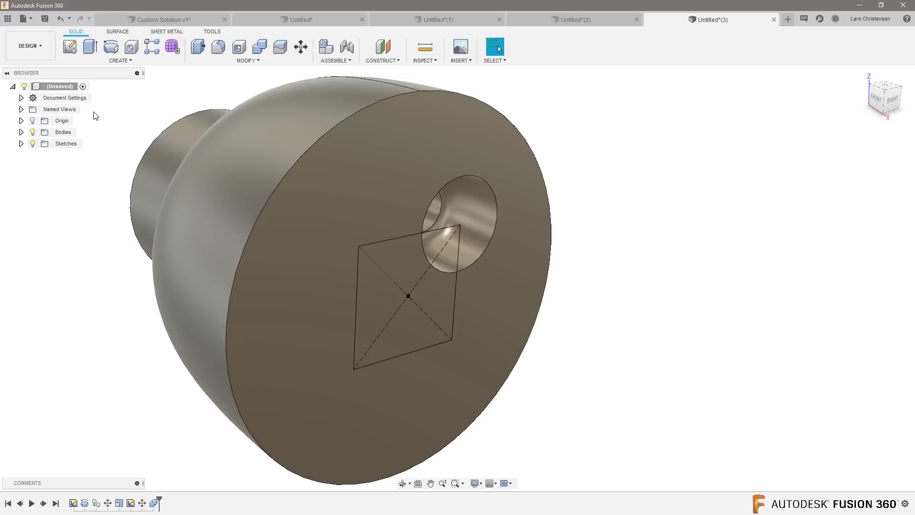
pyautogui.click(119, 60)
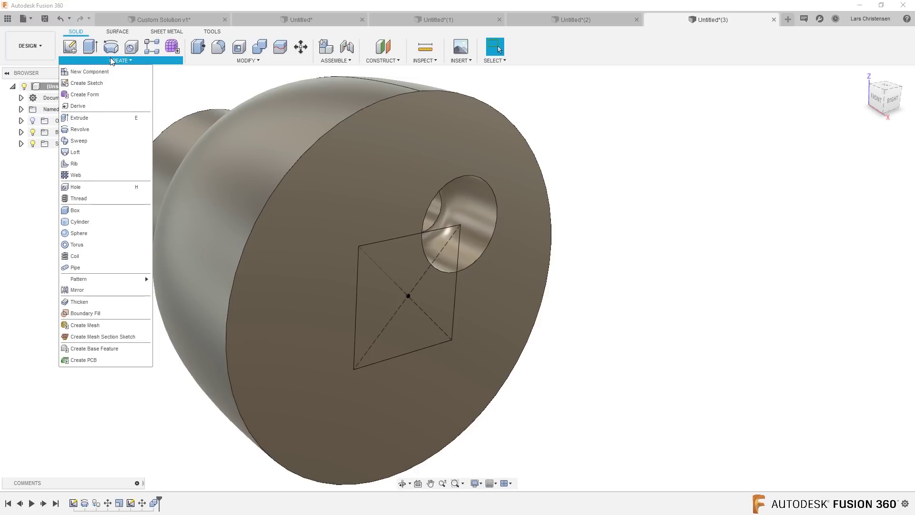
pyautogui.click(76, 289)
pyautogui.keyDown('shift'); pyautogui.moveTo(787, 194); pyautogui.dragTo(387, 208, button='middle'); pyautogui.keyUp('shift')
pyautogui.click(385, 203)
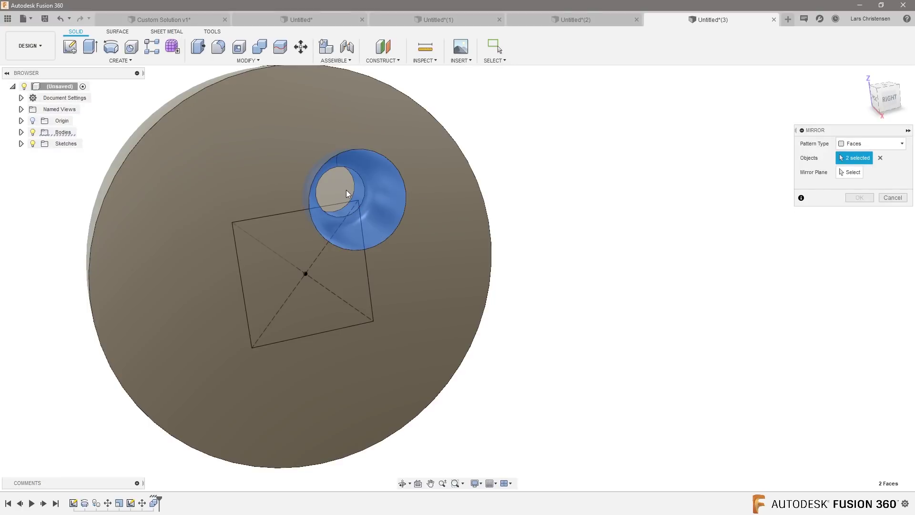
pyautogui.click(849, 172)
pyautogui.keyDown('shift'); pyautogui.moveTo(787, 224); pyautogui.dragTo(256, 233, button='middle'); pyautogui.keyUp('shift')
pyautogui.click(233, 199)
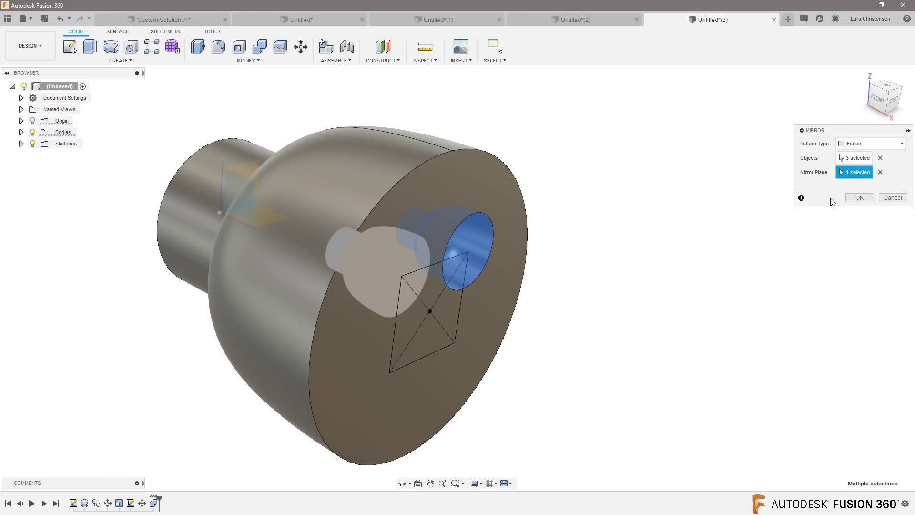
pyautogui.click(859, 198)
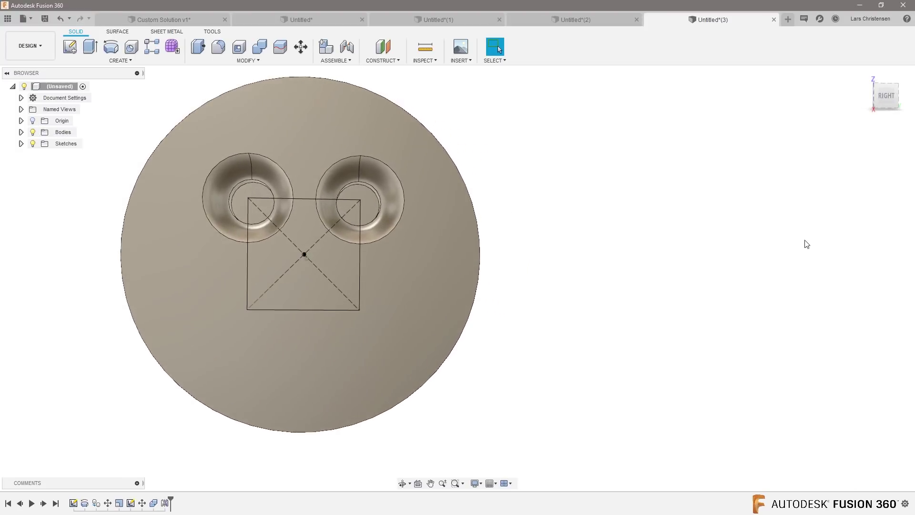
# Step: Mirror the six faces of both upper pockets across the horizontal origin plane to complete four pockets
pyautogui.rightClick(768, 227)
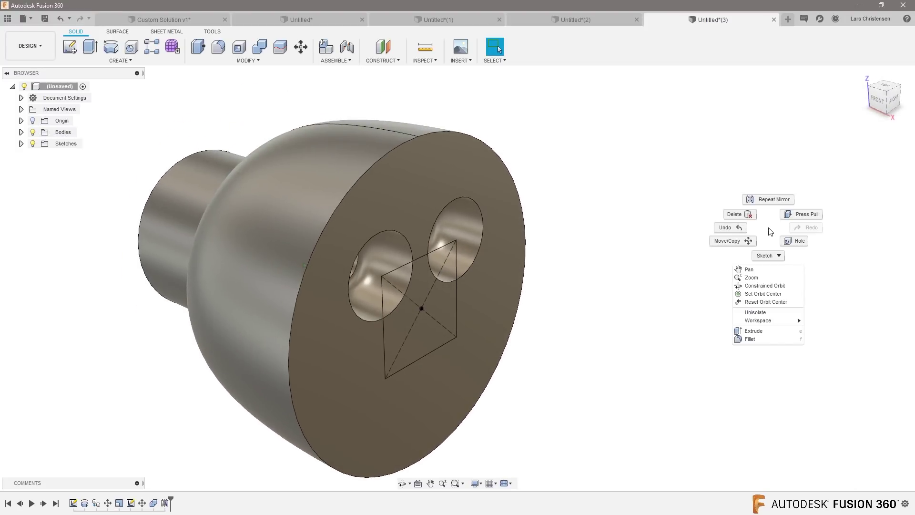
pyautogui.click(780, 203)
pyautogui.click(468, 225)
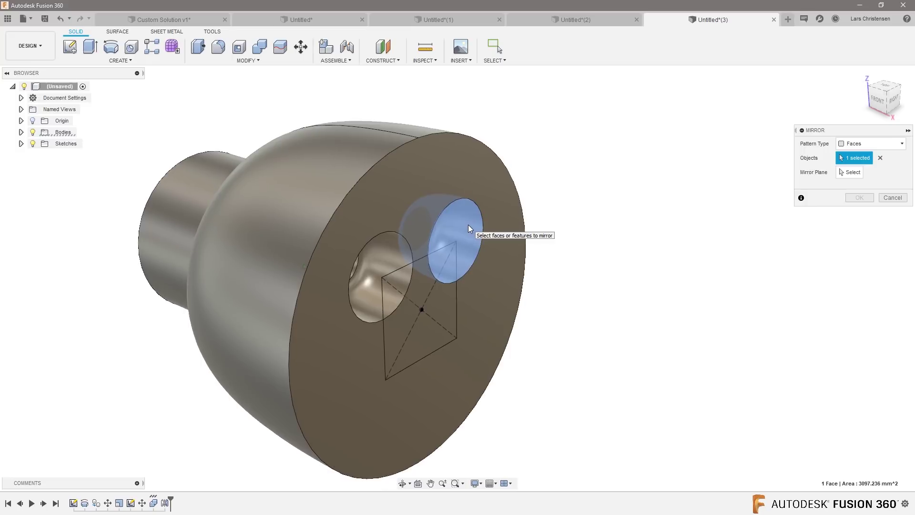
pyautogui.keyDown('shift'); pyautogui.moveTo(468, 225); pyautogui.dragTo(440, 281, button='middle'); pyautogui.keyUp('shift')
pyautogui.click(397, 256)
pyautogui.keyDown('shift'); pyautogui.moveTo(396, 256); pyautogui.dragTo(374, 251, button='middle'); pyautogui.keyUp('shift')
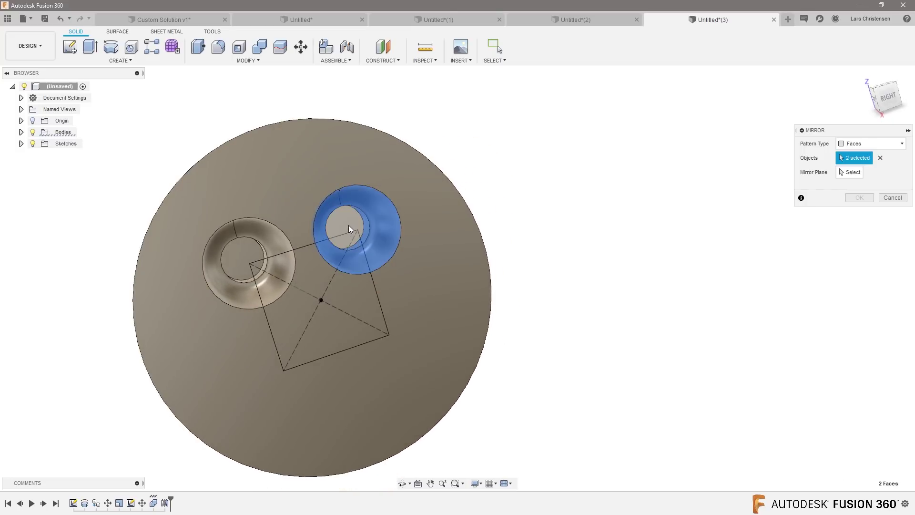
pyautogui.click(350, 229)
pyautogui.click(270, 248)
pyautogui.click(245, 255)
pyautogui.keyDown('shift'); pyautogui.moveTo(245, 255); pyautogui.dragTo(326, 304, button='middle'); pyautogui.keyUp('shift')
pyautogui.click(326, 304)
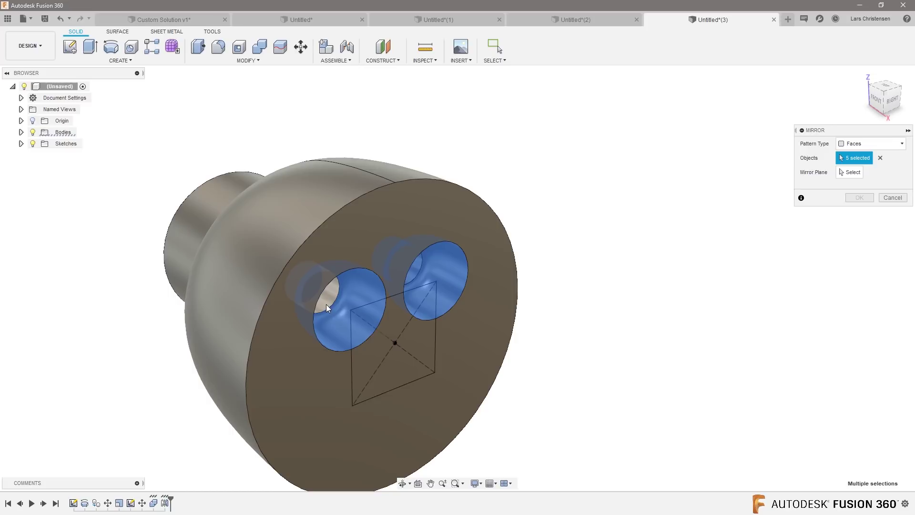
pyautogui.click(852, 174)
pyautogui.keyDown('shift'); pyautogui.moveTo(525, 309); pyautogui.dragTo(293, 259, button='middle'); pyautogui.keyUp('shift')
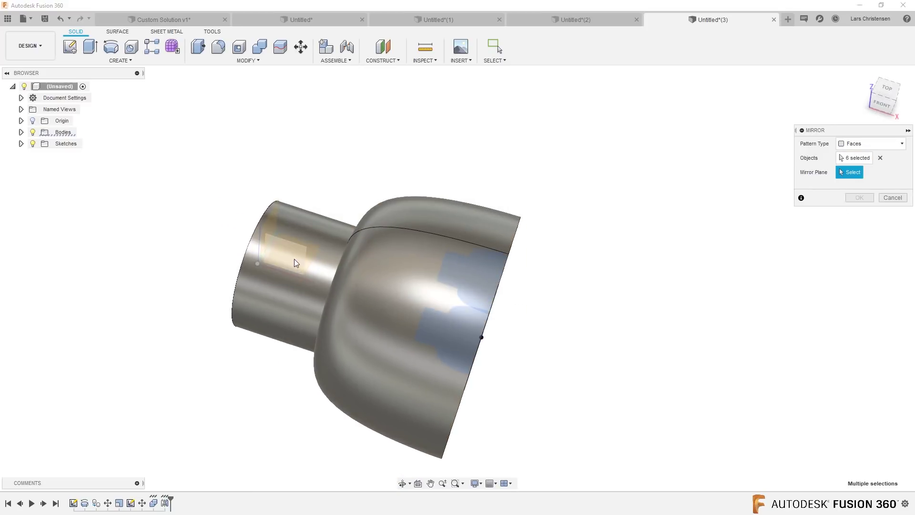
pyautogui.click(297, 254)
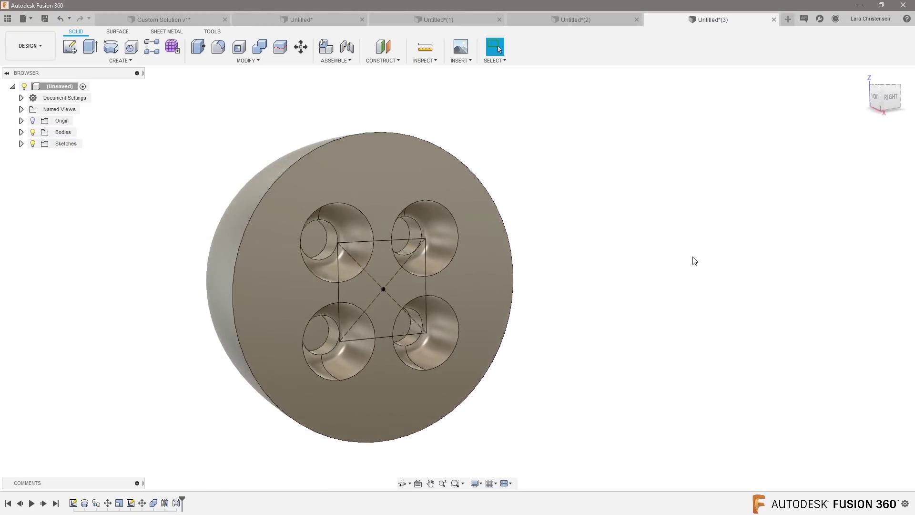
# Step: Compare the spacing of the four pockets with the LED reflector photo and return to the model
pyautogui.keyDown('shift'); pyautogui.moveTo(694, 261); pyautogui.dragTo(651, 252, button='middle'); pyautogui.keyUp('shift')
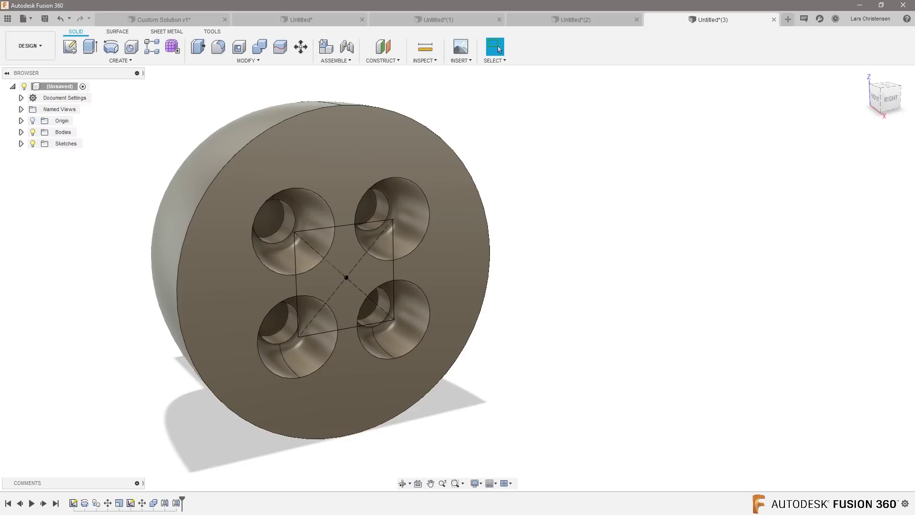
pyautogui.hotkey('alt', 'Tab')
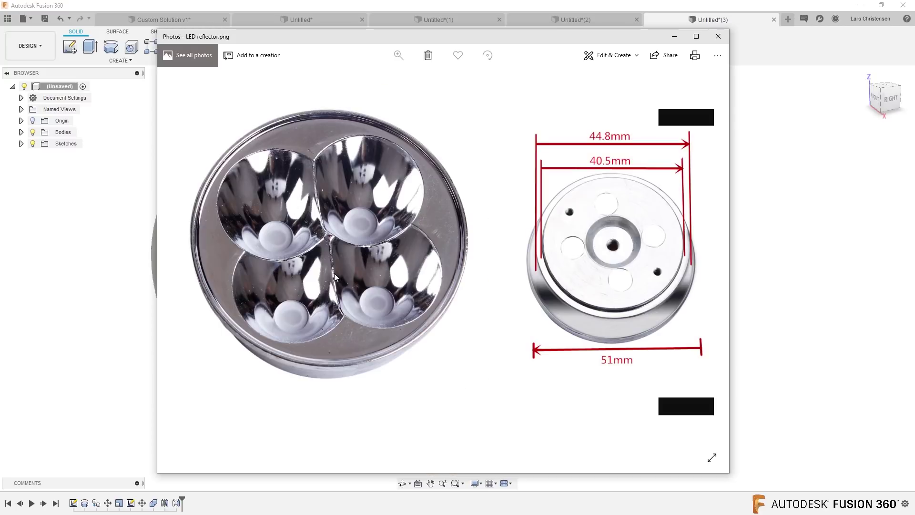
pyautogui.click(676, 39)
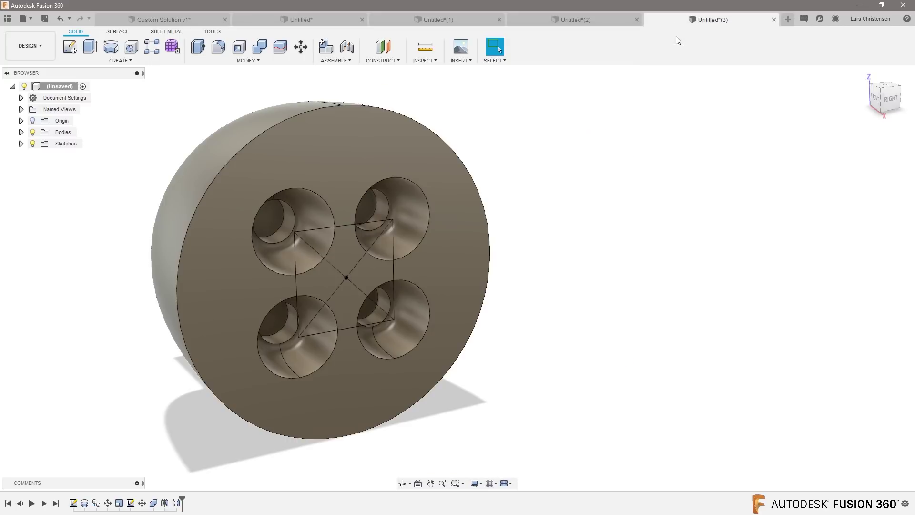
# Step: In the square's sketch, delete the horizontal dimension and apply an Equal constraint to two adjacent sides
pyautogui.rightClick(131, 503)
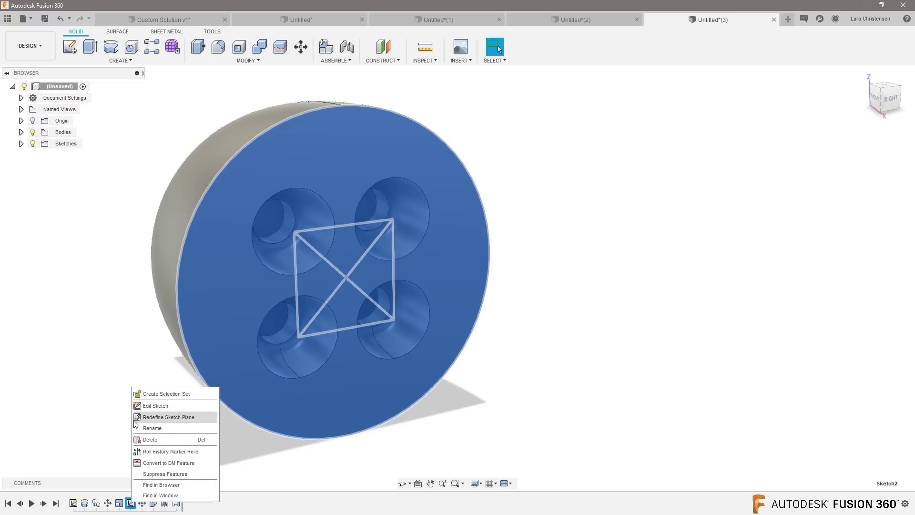
pyautogui.click(139, 406)
pyautogui.scroll(3, 333, 311)
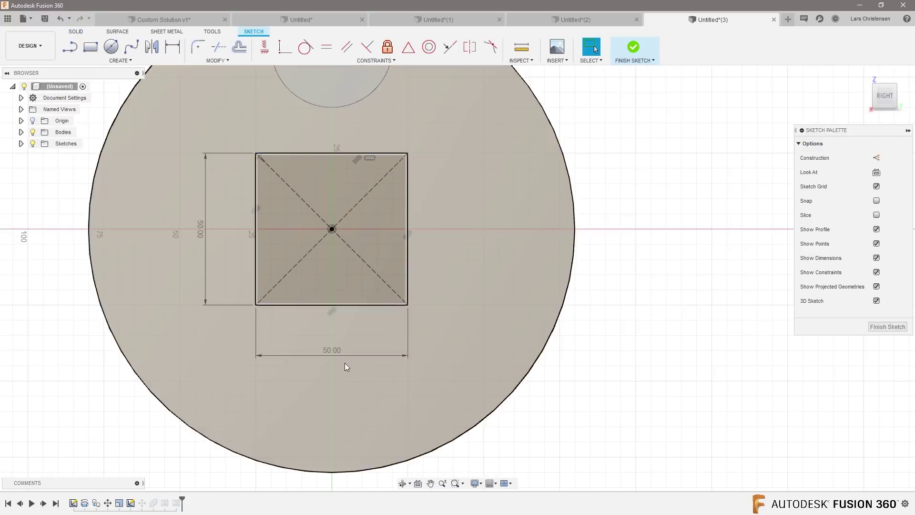
pyautogui.click(335, 353)
pyautogui.press('Delete')
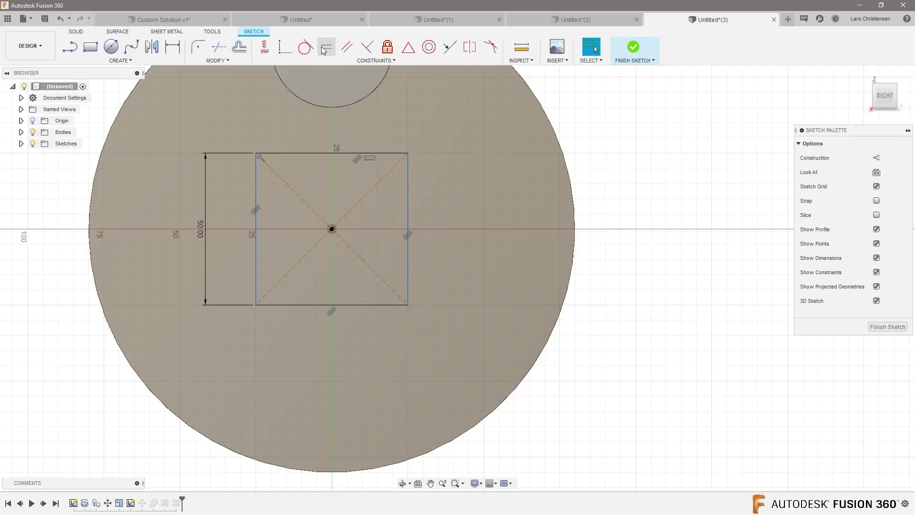
pyautogui.click(256, 273)
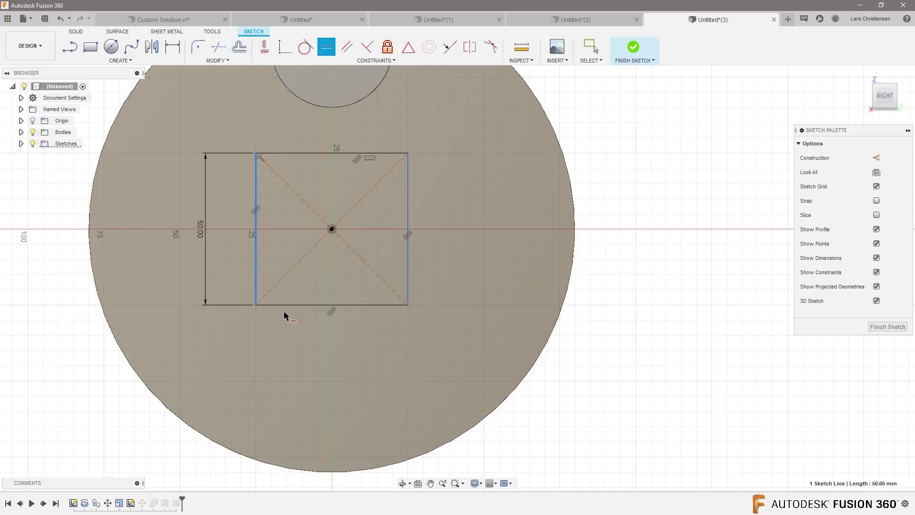
pyautogui.click(288, 305)
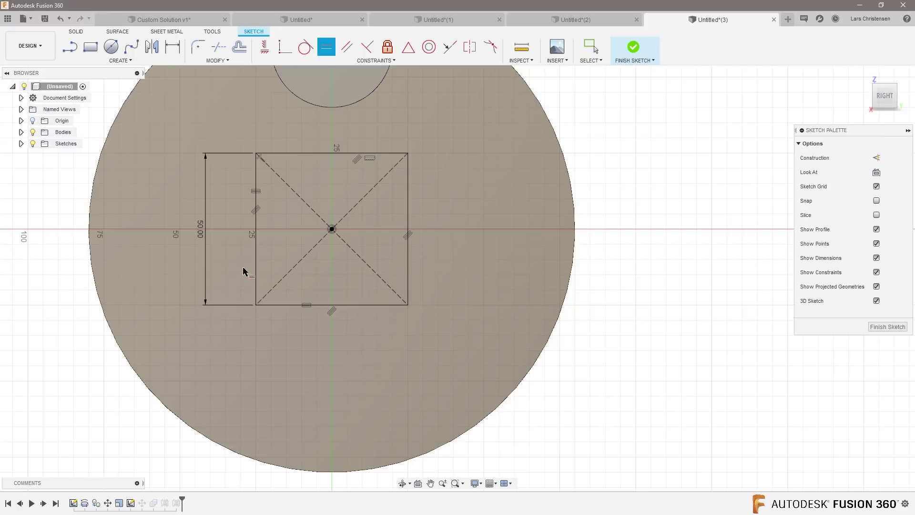
pyautogui.press('Escape')
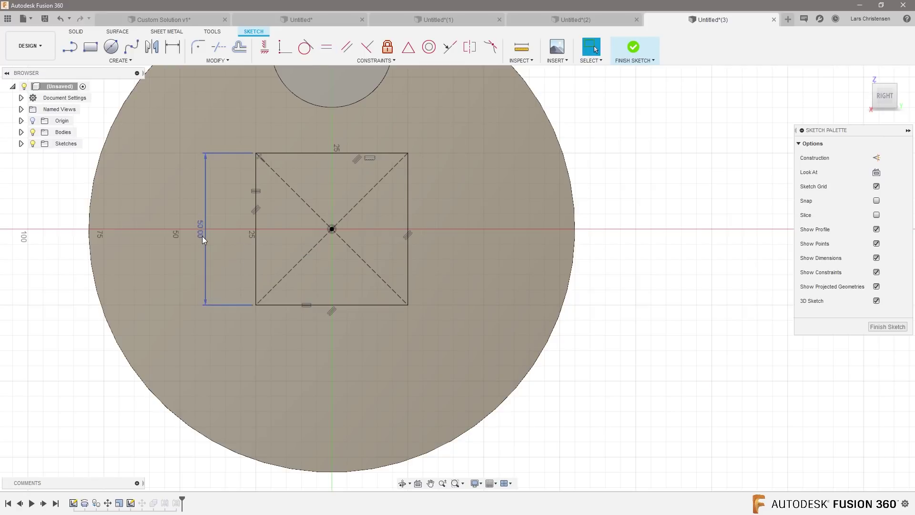
# Step: Set the square's remaining dimension to 40 mm and finish the sketch
pyautogui.doubleClick(202, 236)
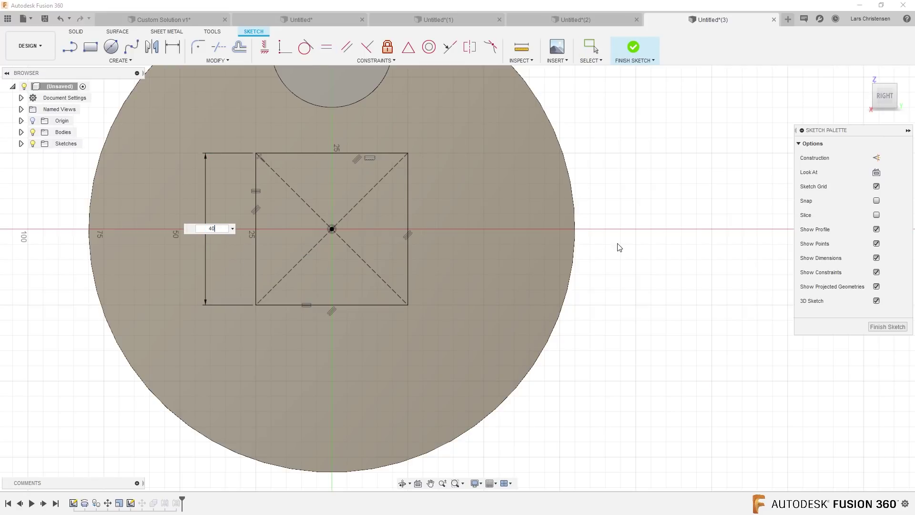
pyautogui.press('Return')
pyautogui.click(894, 327)
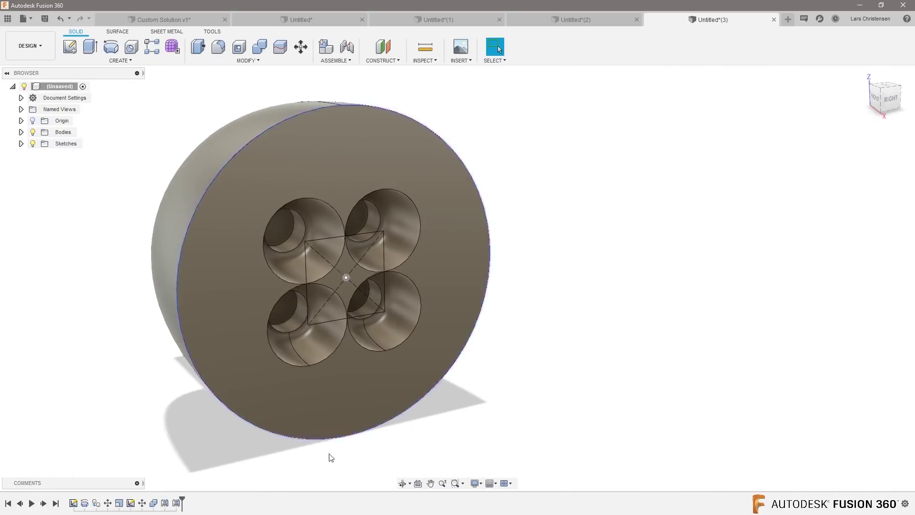
# Step: Edit the square's sketch again, set its side dimension to 35 mm, and finish the sketch
pyautogui.rightClick(130, 503)
pyautogui.click(153, 408)
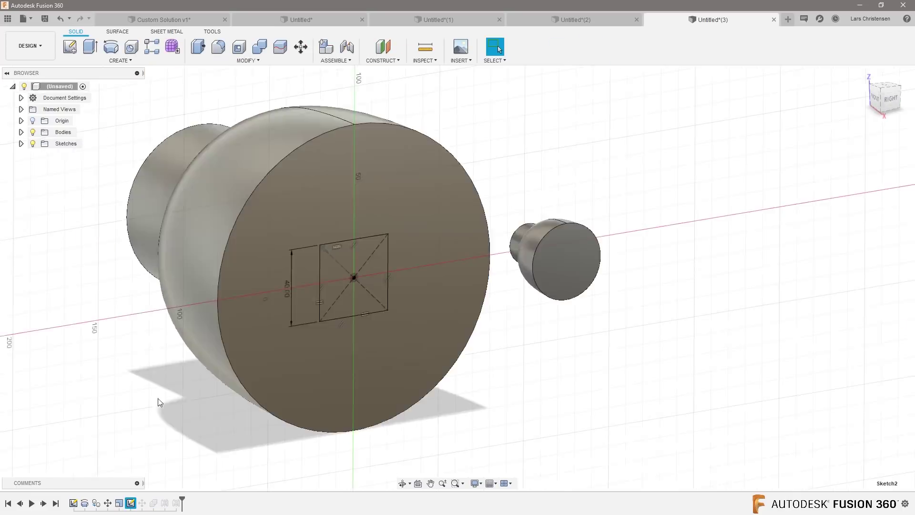
pyautogui.doubleClick(254, 259)
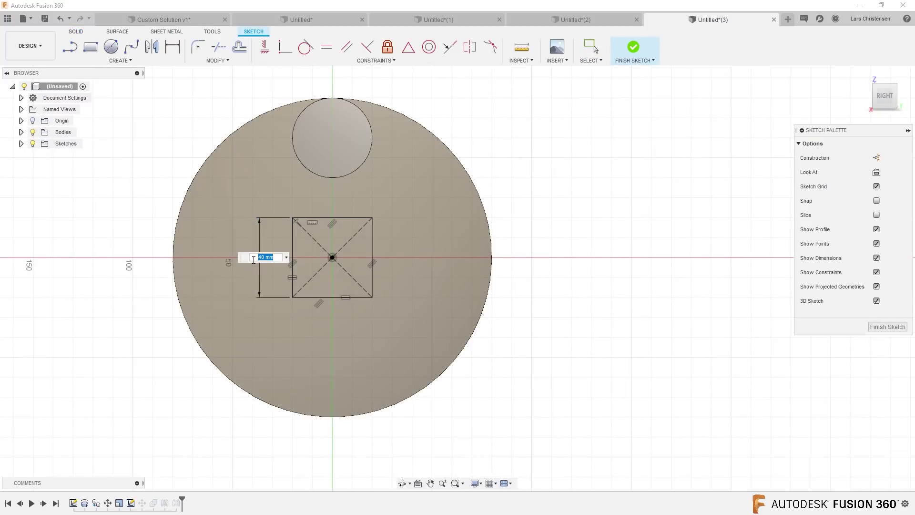
pyautogui.write('35')
pyautogui.press('Return')
pyautogui.click(887, 326)
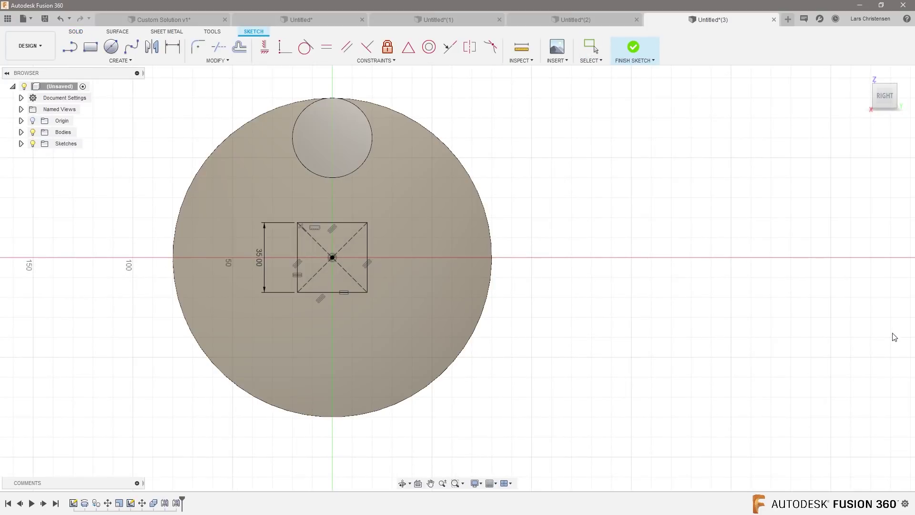
pyautogui.scroll(3, 429, 363)
pyautogui.moveTo(410, 365)
pyautogui.keyDown('shift'); pyautogui.mouseDown(button='middle')
pyautogui.moveTo(325, 368)
pyautogui.moveTo(268, 353)
pyautogui.mouseUp(button='middle'); pyautogui.keyUp('shift')
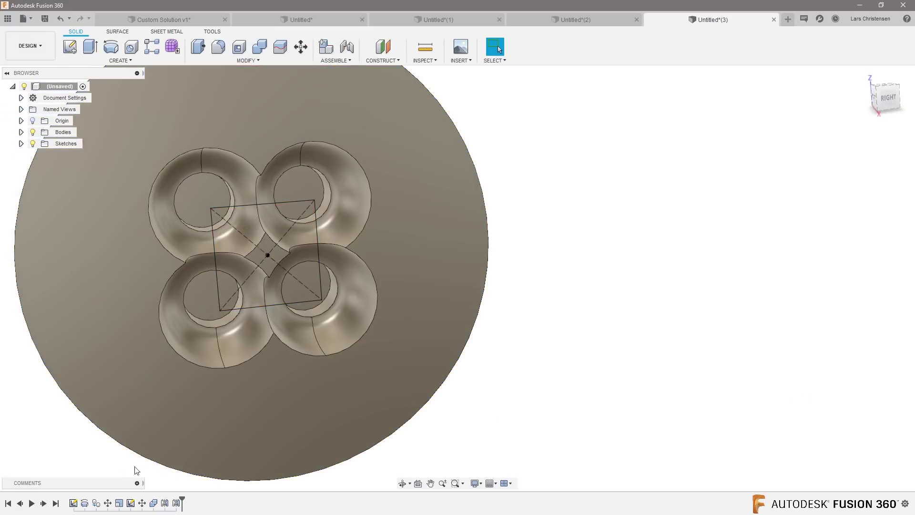
# Step: Reopen the square's sketch, set its side dimension to 37 mm, and finish the sketch
pyautogui.rightClick(131, 503)
pyautogui.click(147, 408)
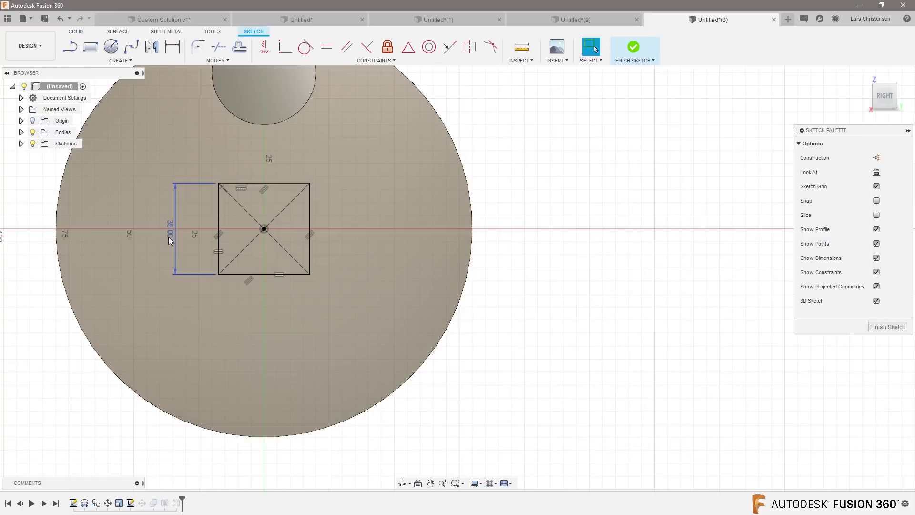
pyautogui.doubleClick(168, 236)
pyautogui.write('37')
pyautogui.press('Return')
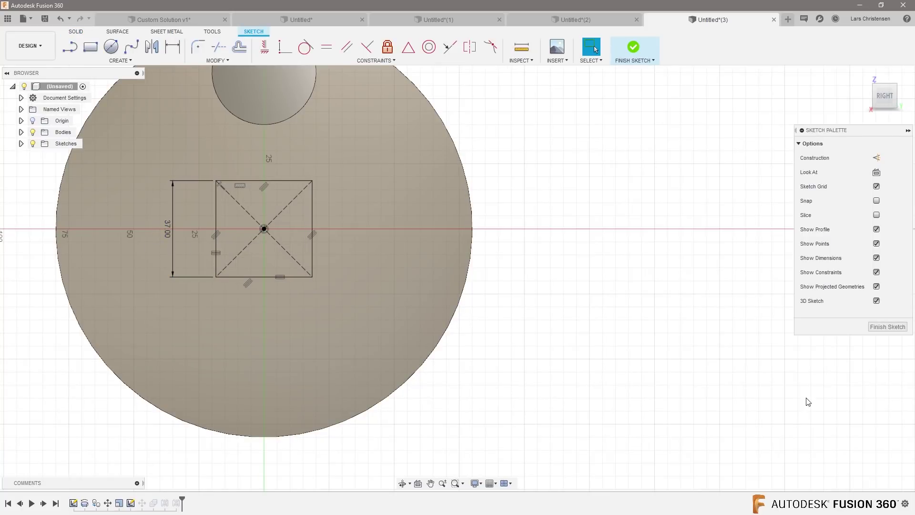
pyautogui.click(885, 330)
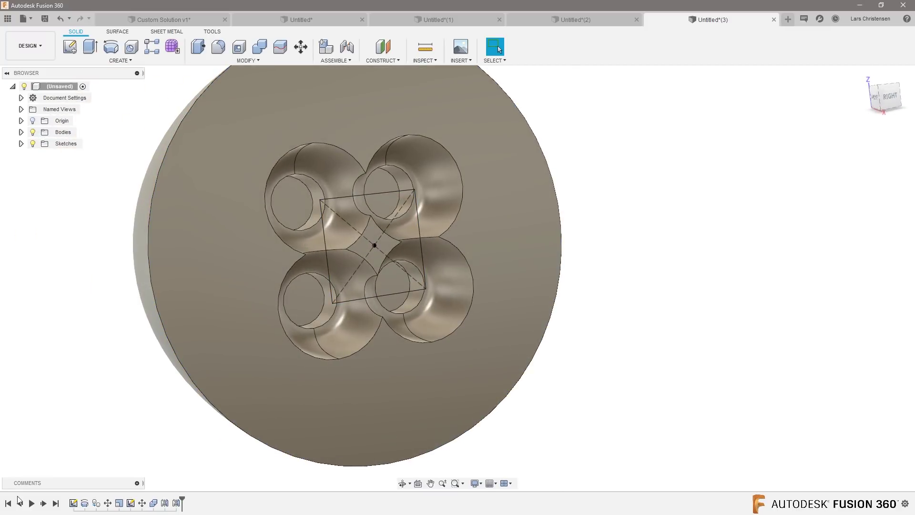
# Step: Check the overlapping pockets against the LED reflector photo, close the photo, and hide all sketches
pyautogui.hotkey('alt', 'Tab')
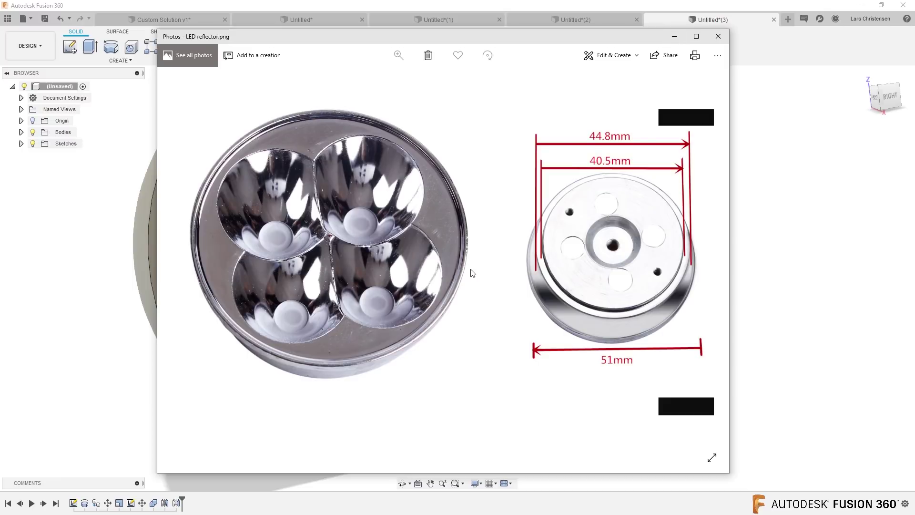
pyautogui.click(718, 37)
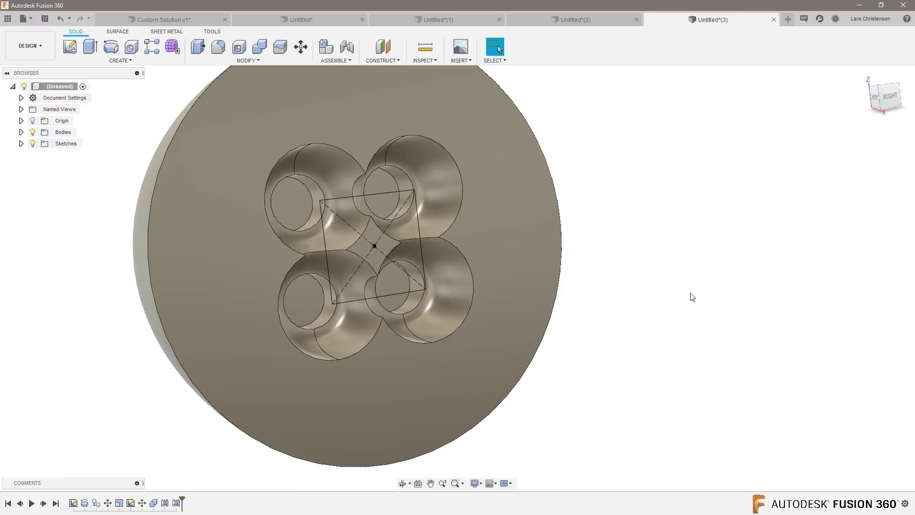
pyautogui.click(33, 145)
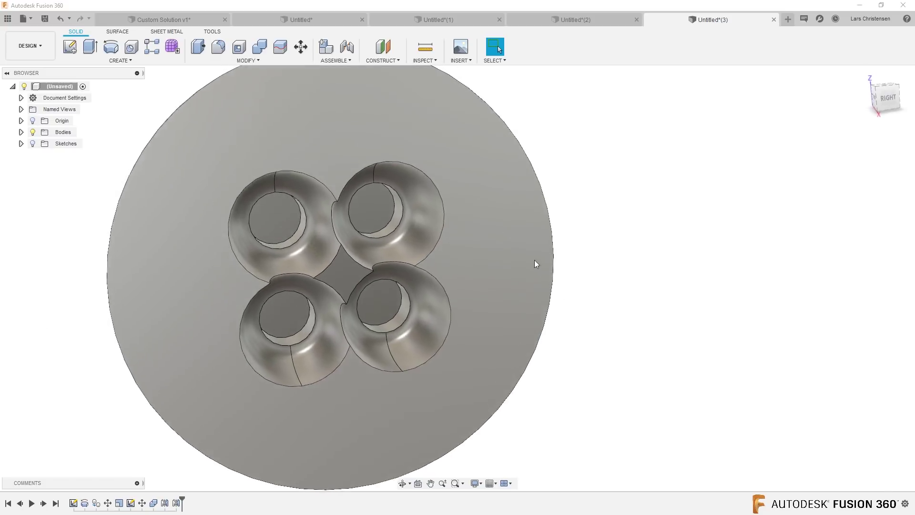
# Step: Offset the round floor faces of all four pockets deeper into the body with Press Pull
pyautogui.press('q')
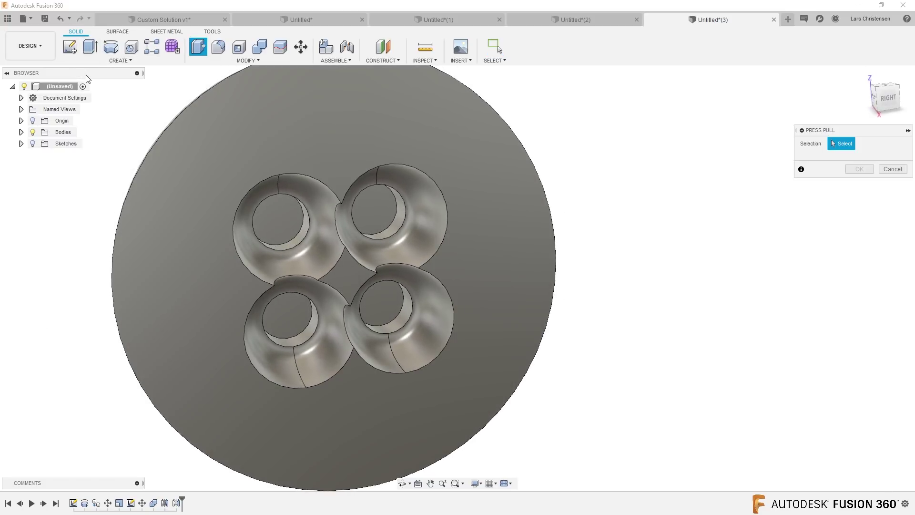
pyautogui.click(261, 220)
pyautogui.click(371, 209)
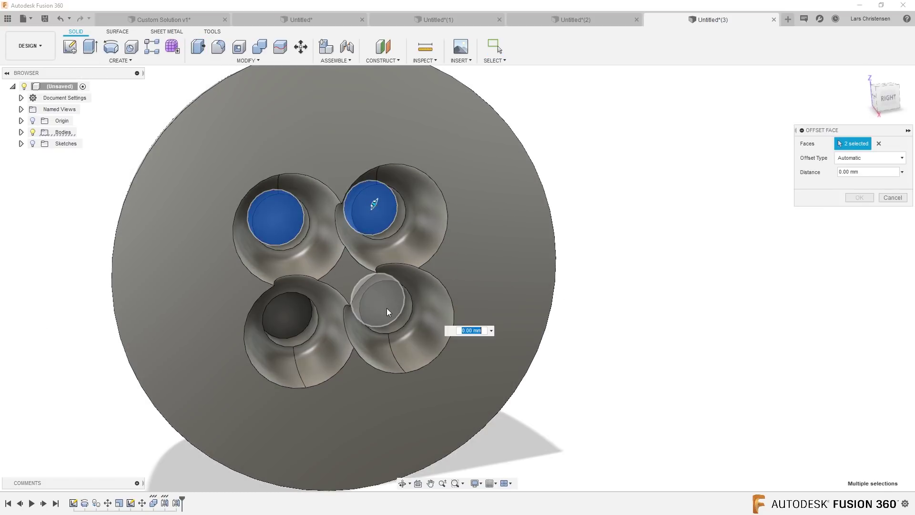
pyautogui.click(387, 308)
pyautogui.click(288, 322)
pyautogui.keyDown('shift'); pyautogui.moveTo(441, 330); pyautogui.dragTo(471, 349, button='middle'); pyautogui.keyUp('shift')
pyautogui.moveTo(471, 349); pyautogui.dragTo(156, 266)
pyautogui.press('Return')
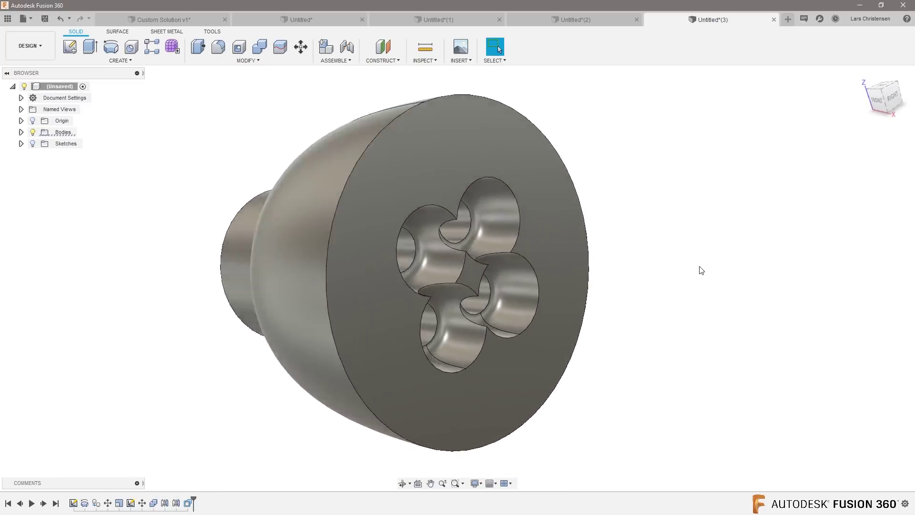